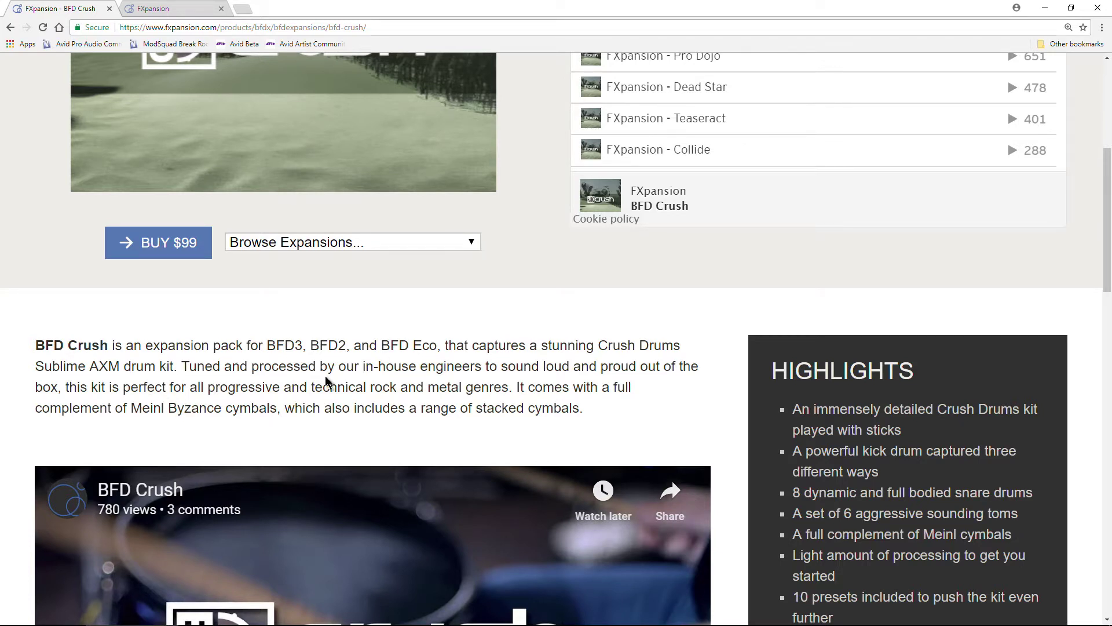
Review the BFD Crush product page, including its description, highlights and system requirements
scroll(666, 365, "down", 2)
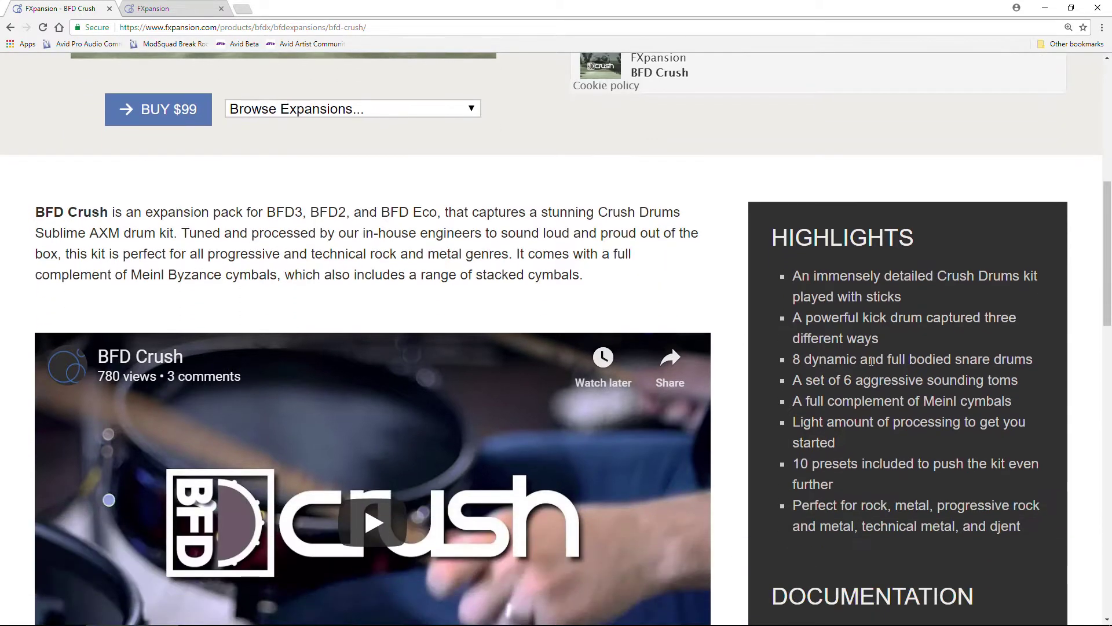
scroll(731, 378, "down", 8)
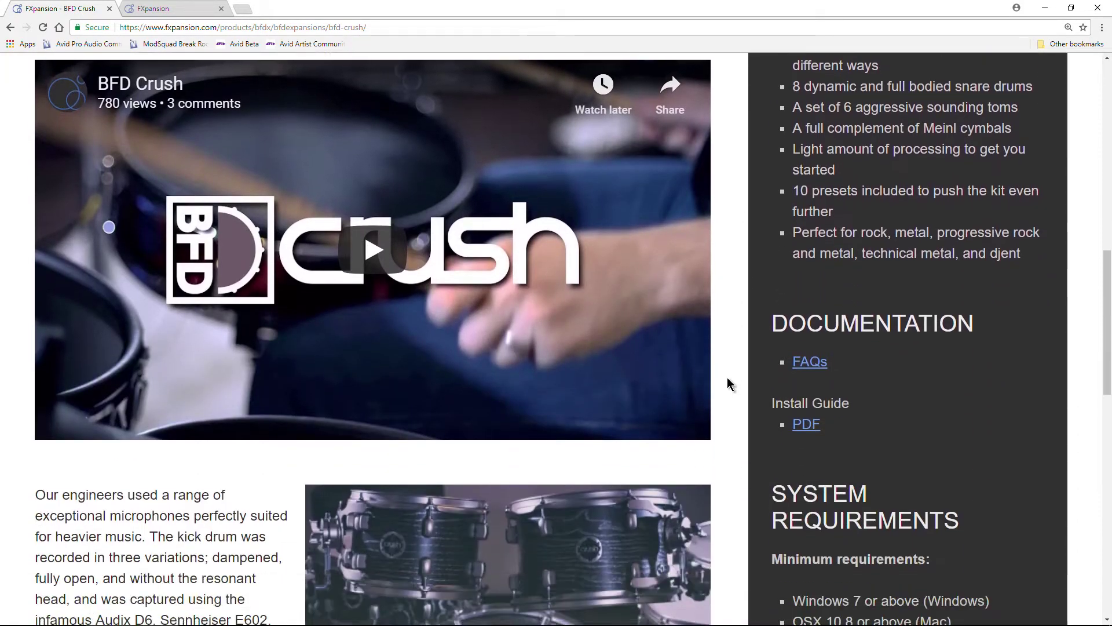
scroll(727, 378, "down", 2)
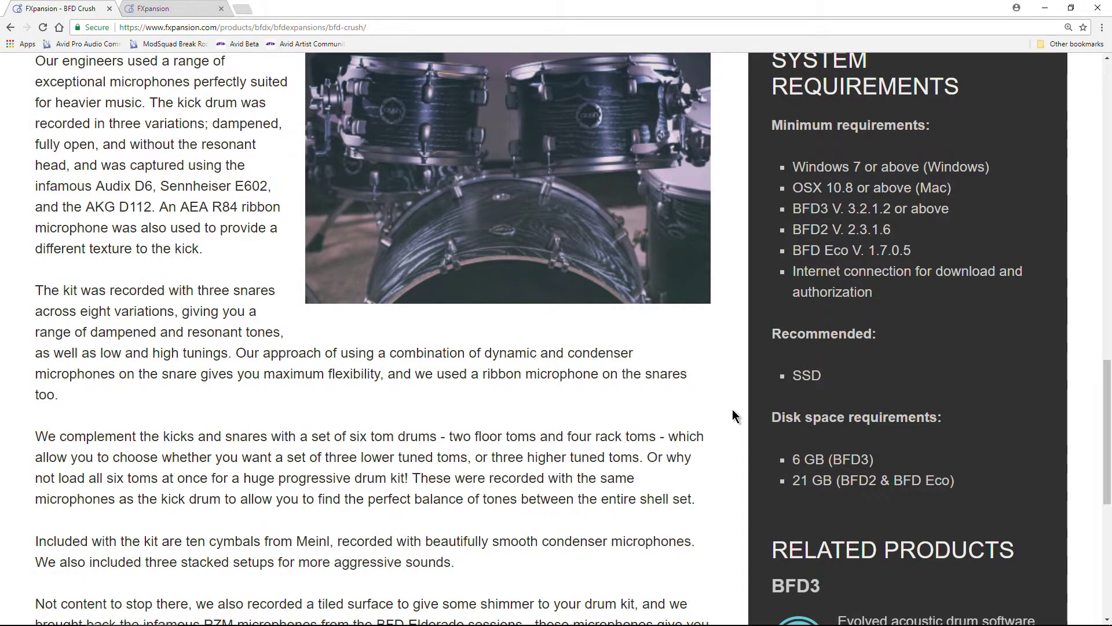
scroll(733, 409, "up", 2)
scroll(735, 411, "up", 9)
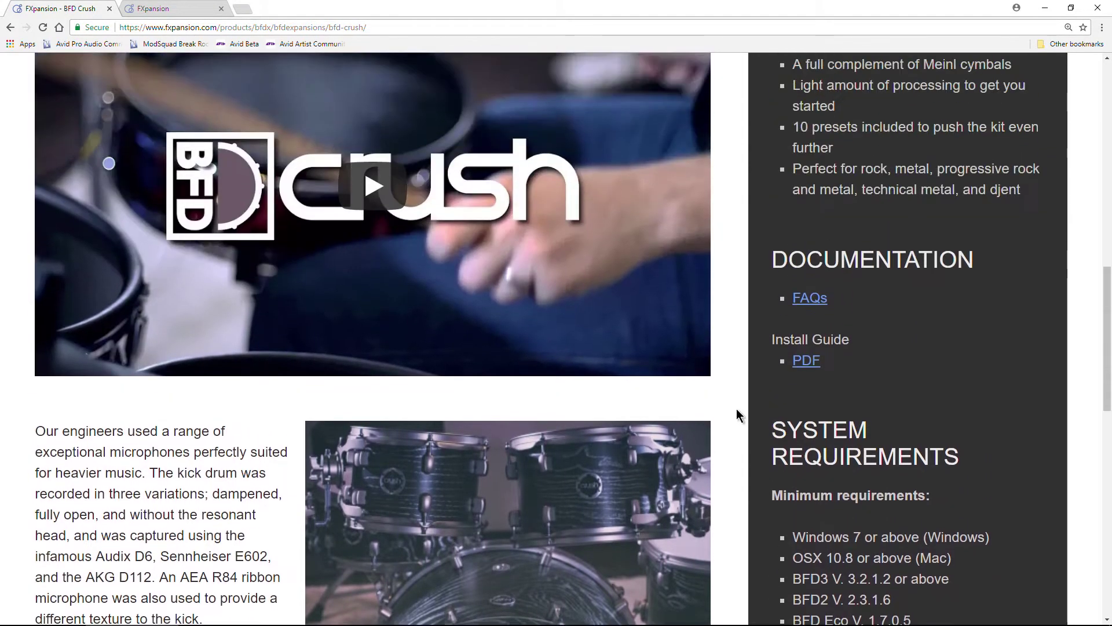
Switch to the software downloads page and examine the BFD Crush part 1 and part 2 downloads for BFD3 and BFD2/BFD Eco
left_click(149, 8)
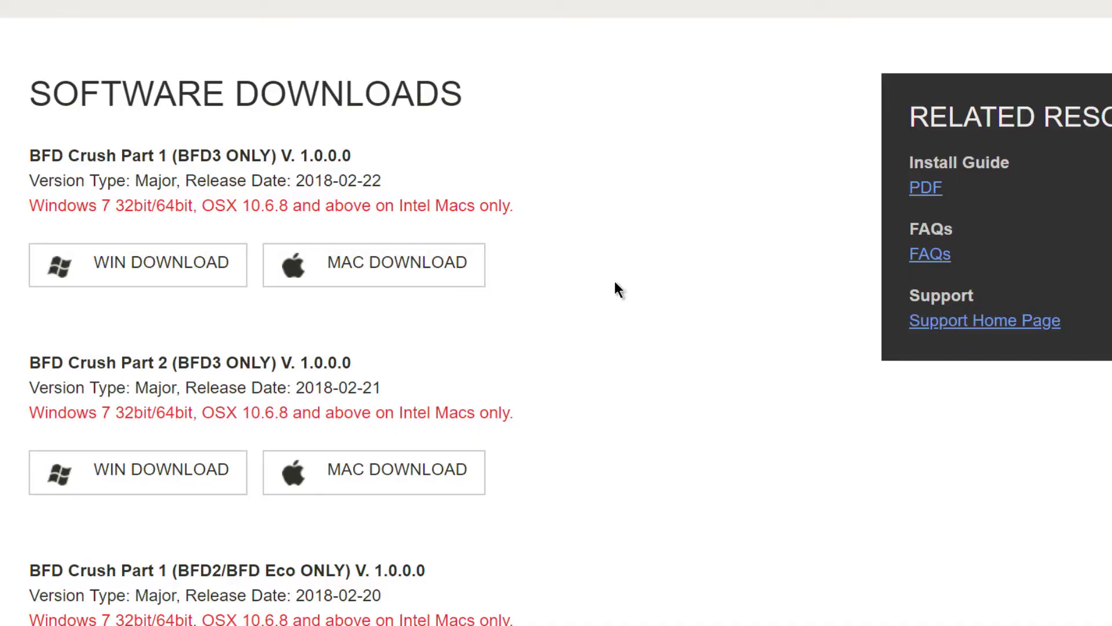
scroll(614, 280, "down", 2)
scroll(614, 281, "down", 4)
scroll(614, 280, "up", 4)
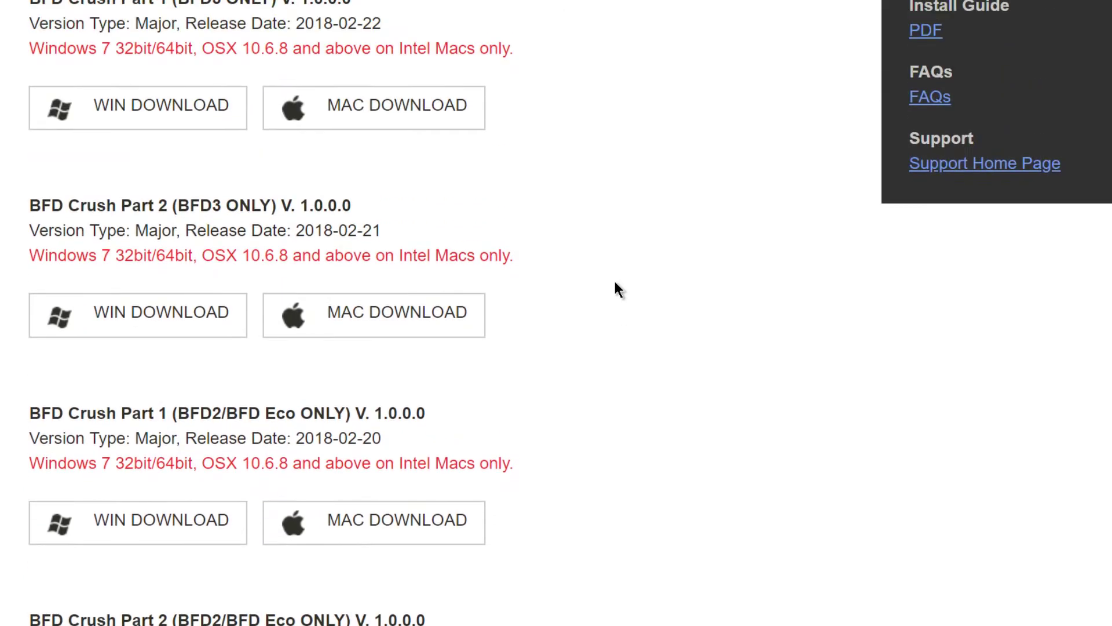
scroll(614, 281, "down", 1)
scroll(615, 283, "down", 2)
scroll(616, 282, "up", 4)
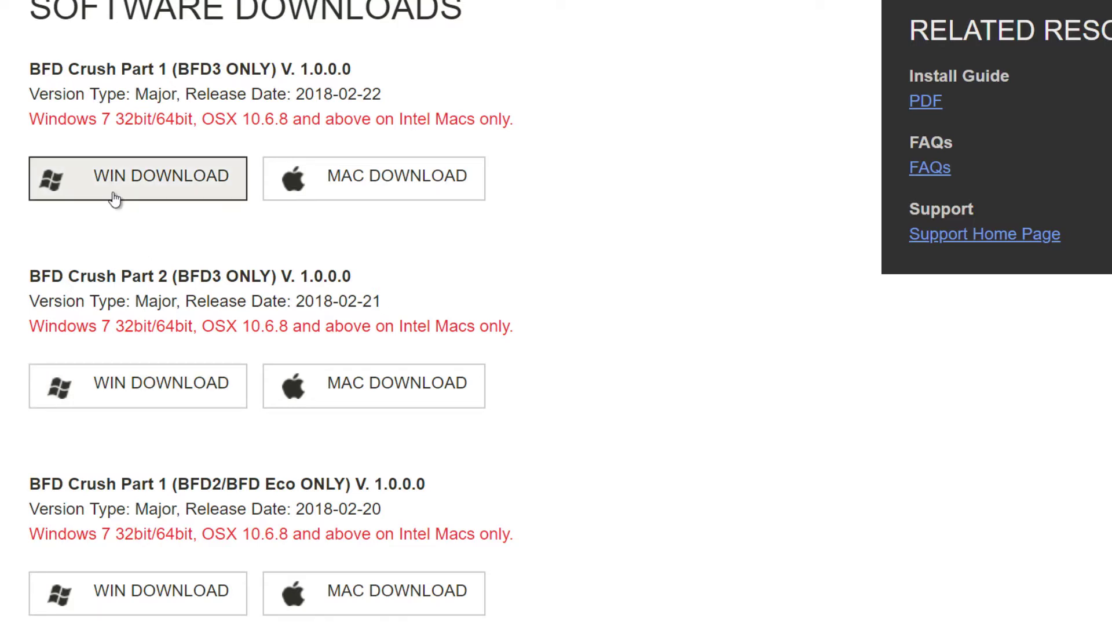
scroll(563, 318, "down", 4)
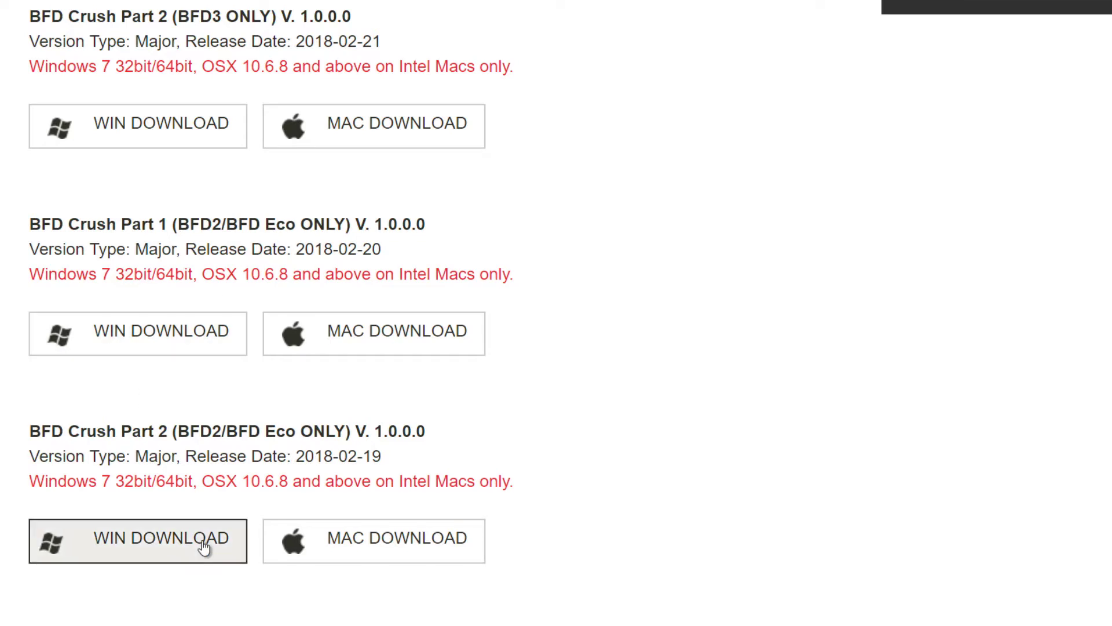
scroll(556, 255, "down", 1)
scroll(576, 292, "up", 3)
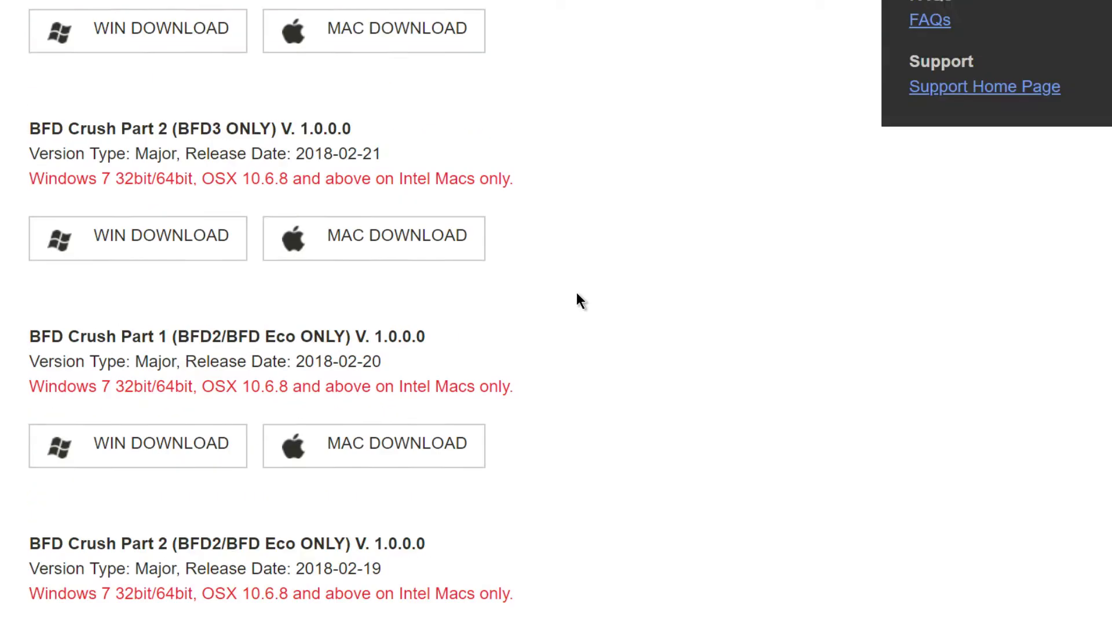
scroll(576, 292, "up", 4)
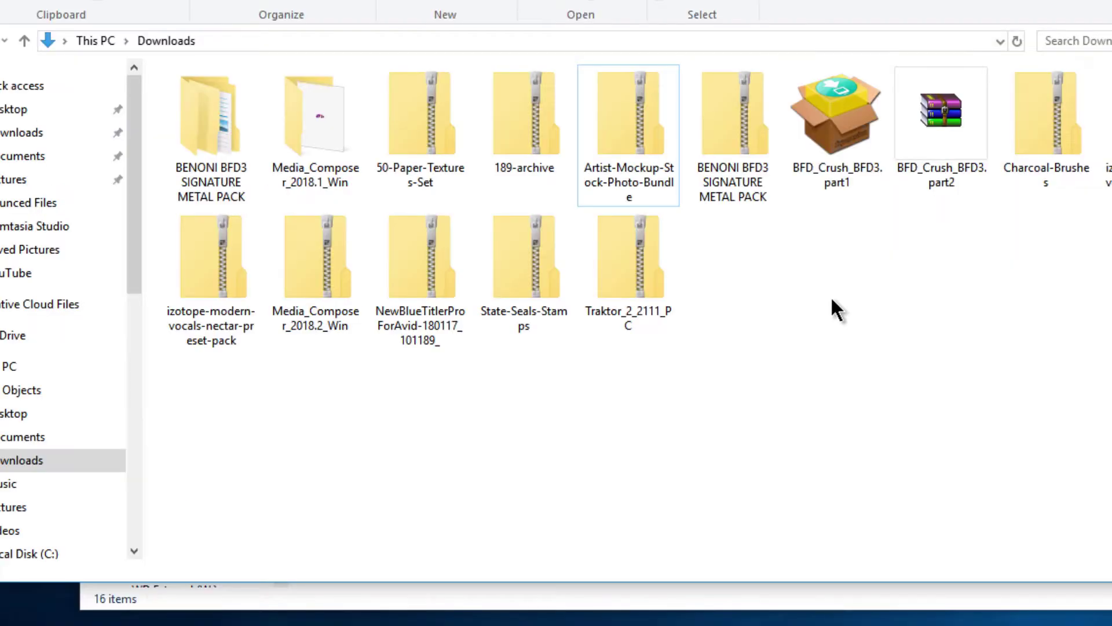
Check the combined size of the BFD_Crush_BFD3 part1 and part2 files in the Downloads folder
left_click_drag(829, 296, 911, 185)
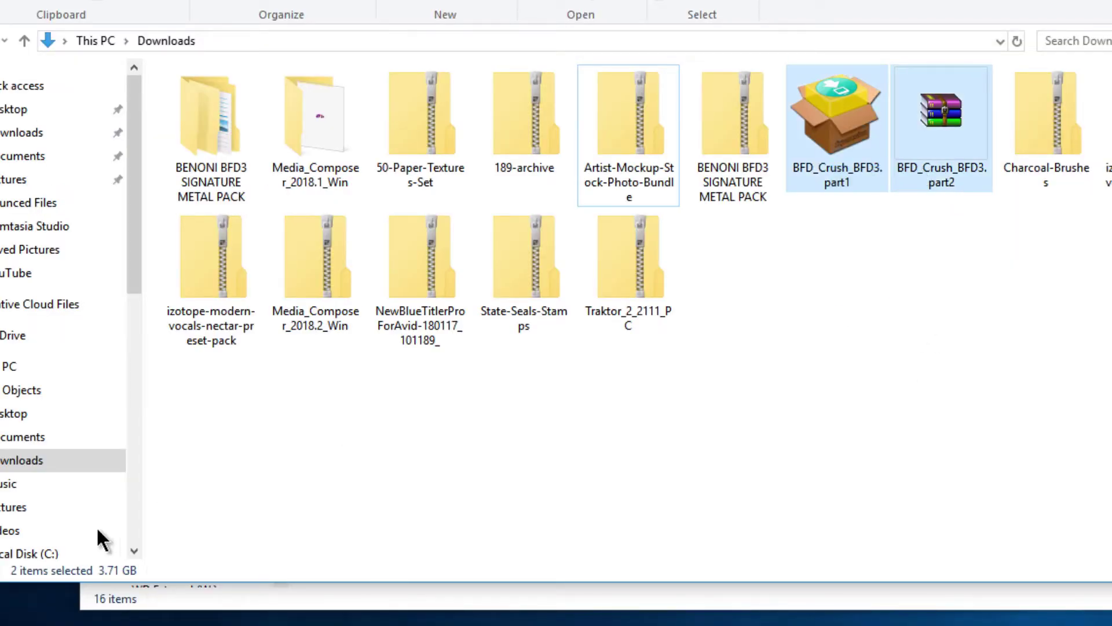
left_click(929, 370)
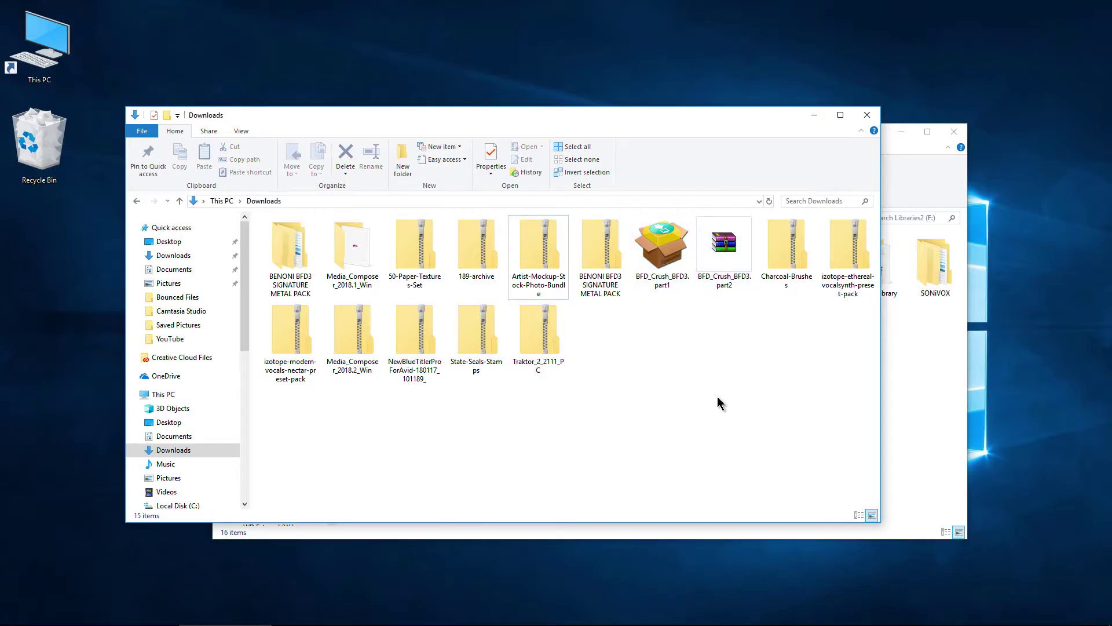
Open the BFD Drum Library folder inside FXpansion on the Libraries2 (F:) drive
left_click(903, 375)
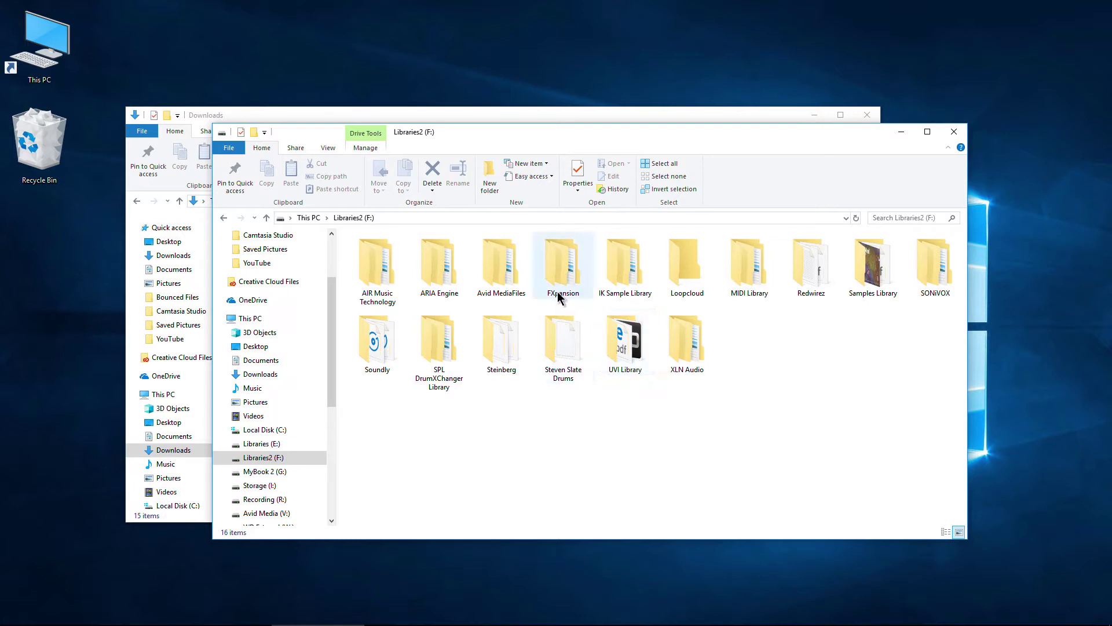
double_click(553, 271)
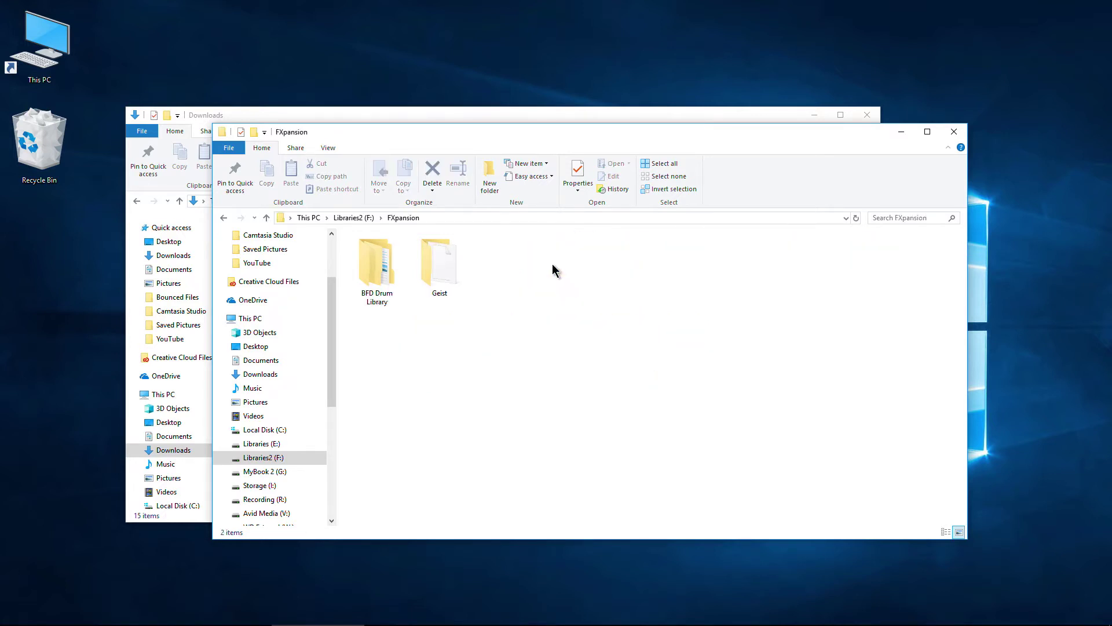
double_click(383, 278)
Create a new folder named BFD Crush in the BFD Drum Library folder
right_click(420, 489)
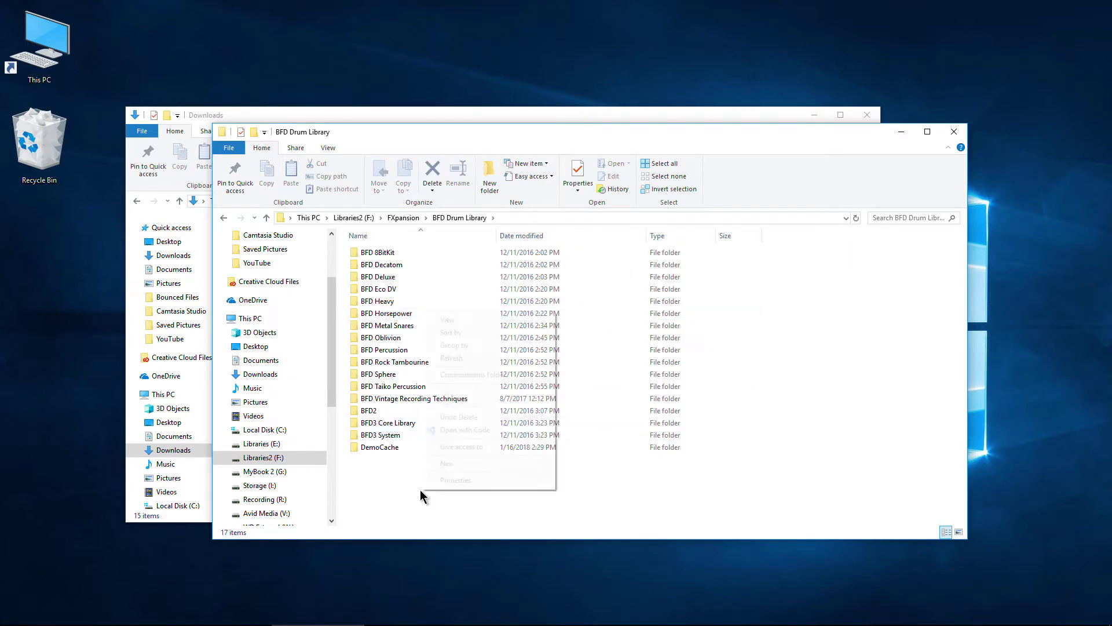
mouse_move(521, 463)
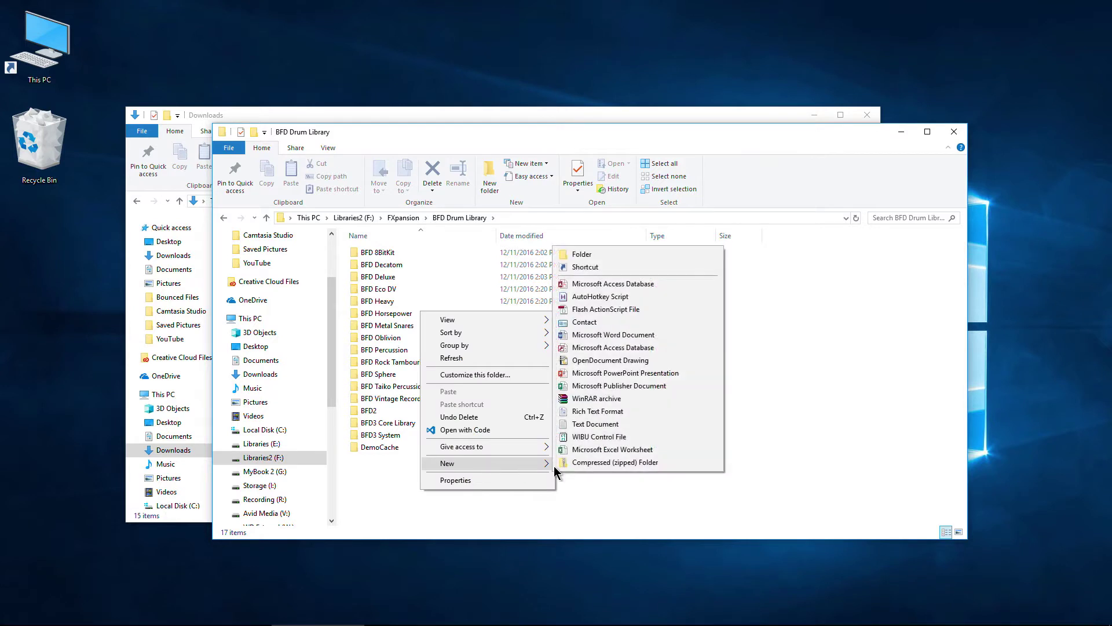
left_click(582, 254)
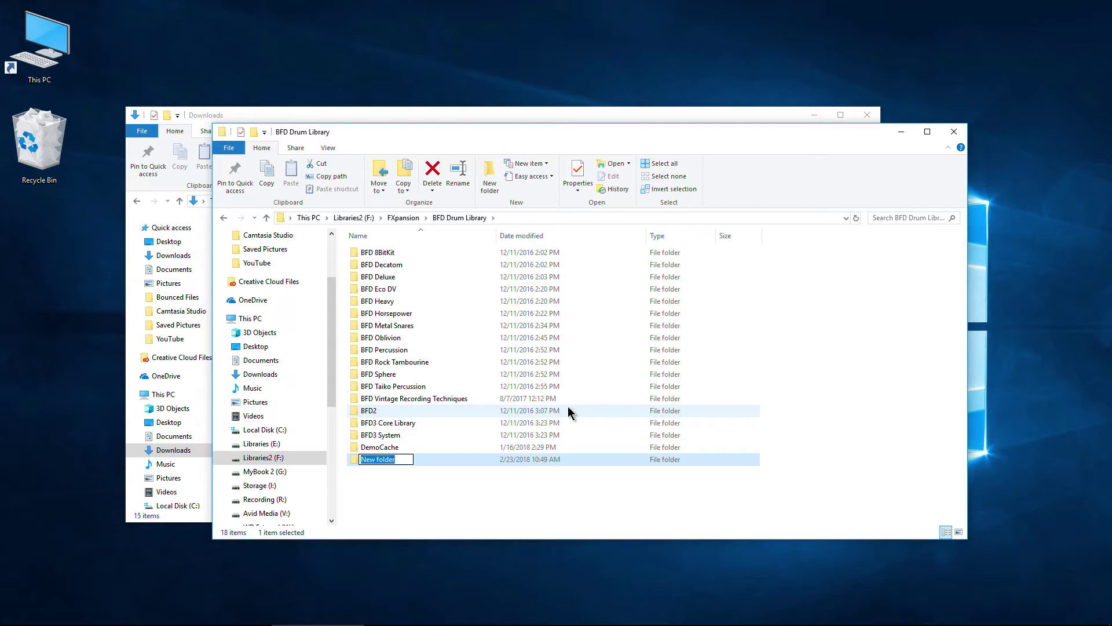
type("BFD CRUSH")
key("BackSpace")
key("BackSpace")
key("BackSpace")
key("BackSpace")
type("rush")
left_click(451, 509)
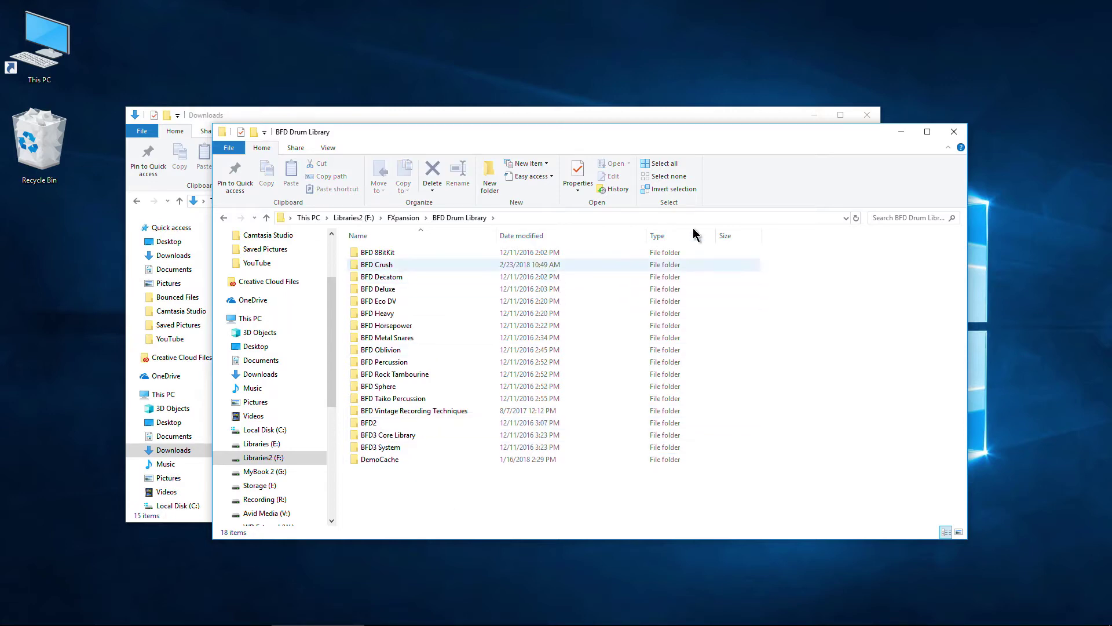
Run BFD_Crush_BFD3.part1 from Downloads, allowing it despite the SmartScreen warning, and agree to install BFD Crush for BFD3
left_click(901, 132)
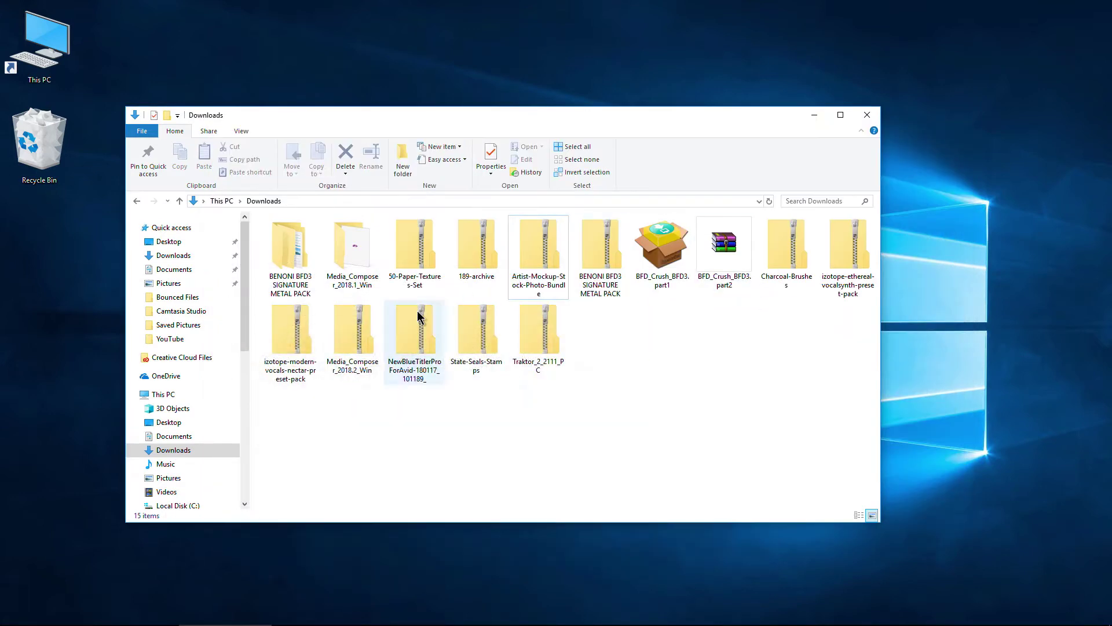
left_click(660, 264)
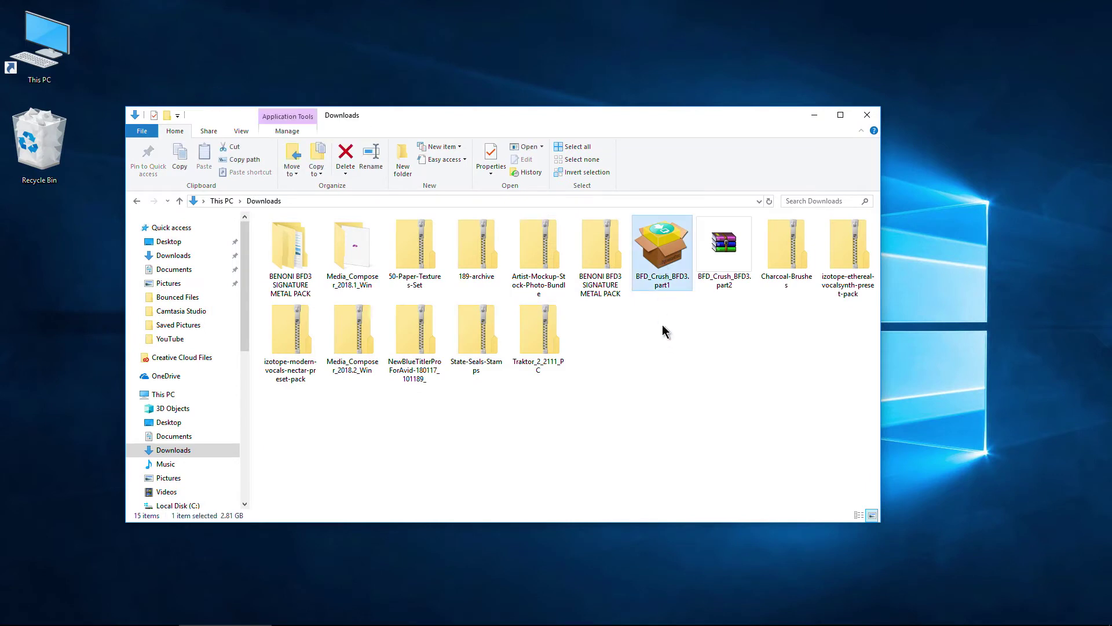
double_click(660, 247)
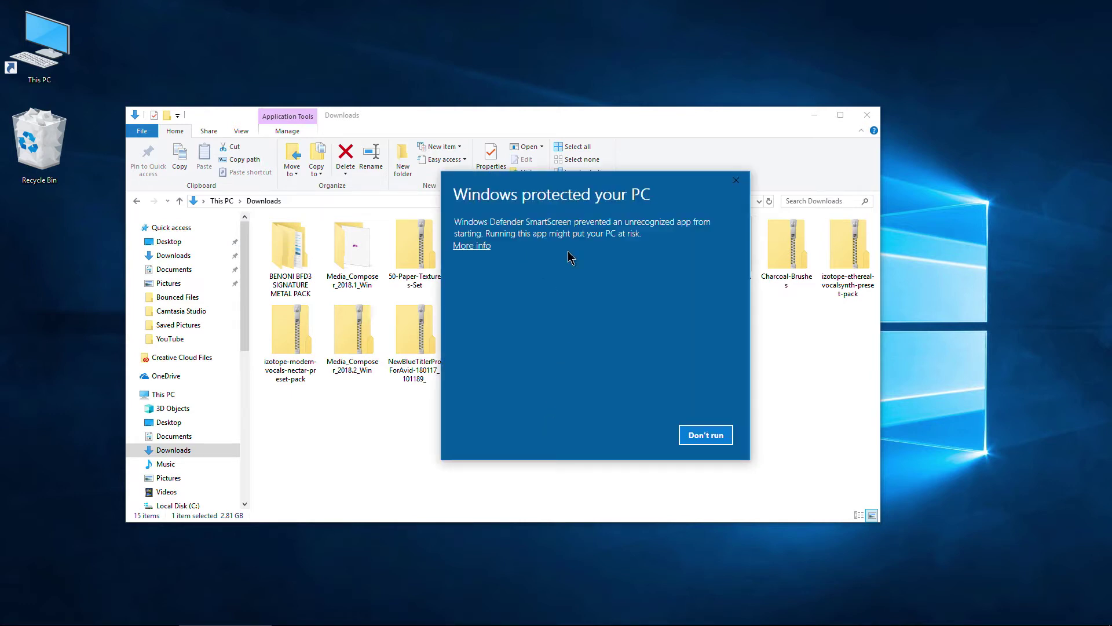
left_click(476, 249)
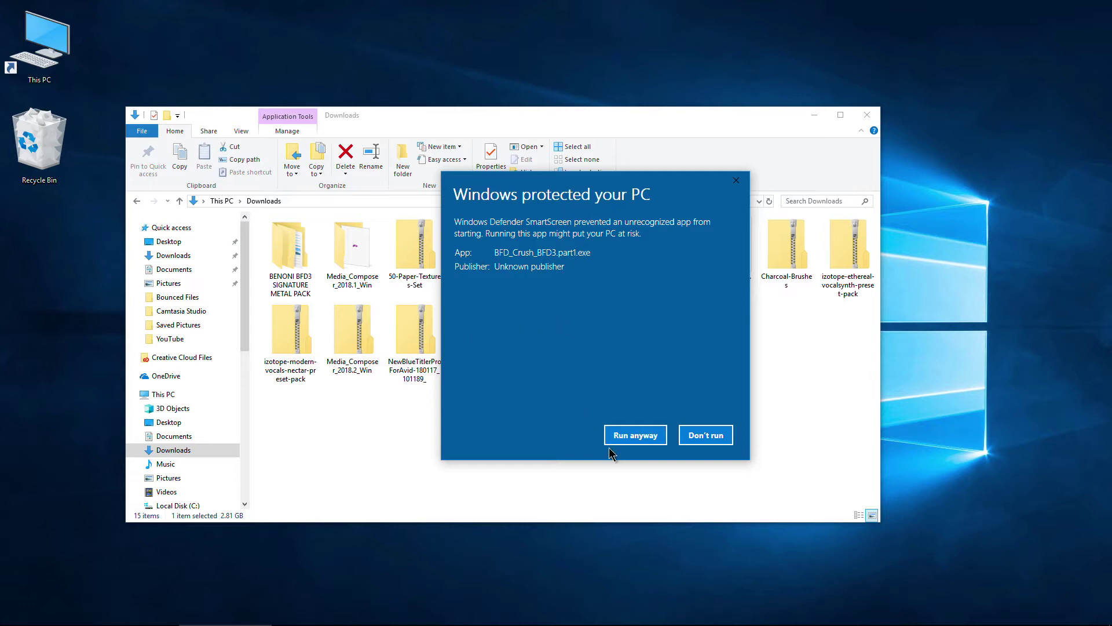
left_click(639, 441)
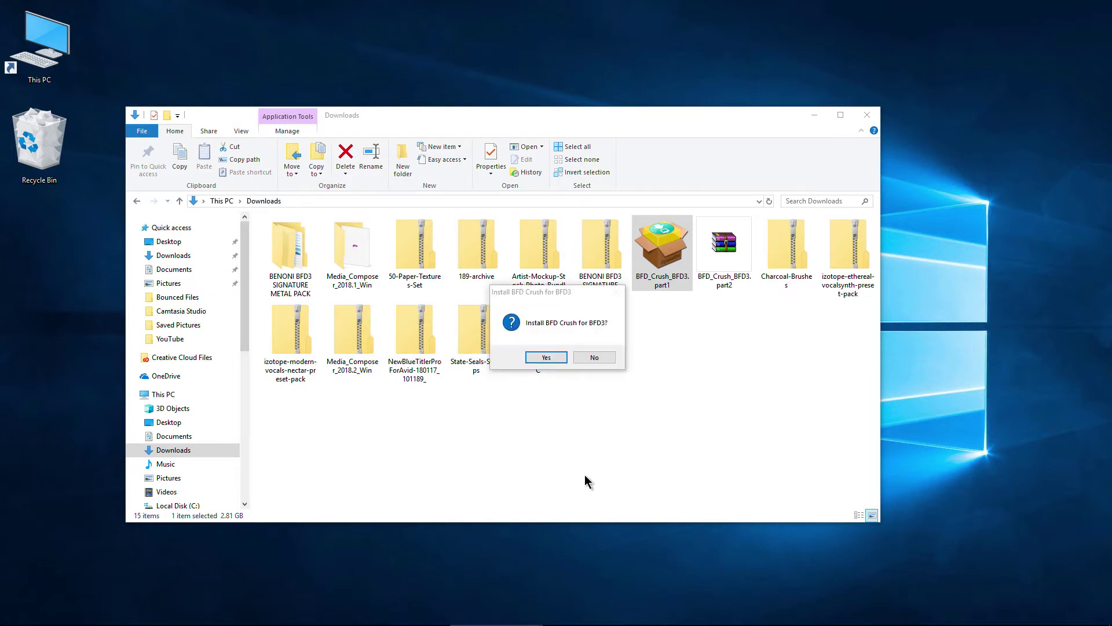
left_click(542, 359)
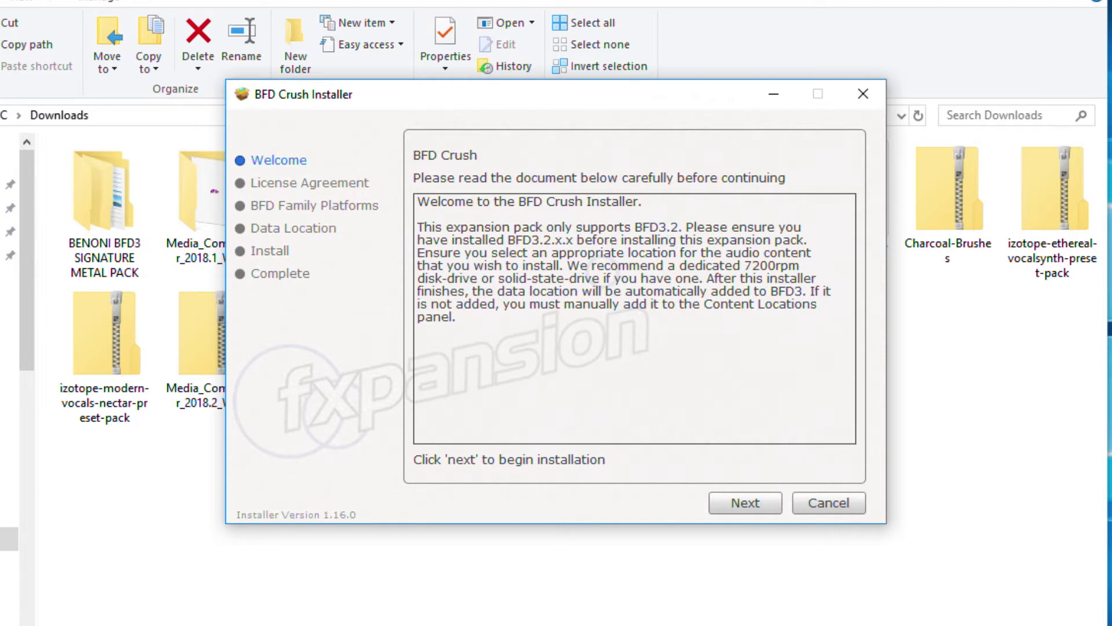
Accept the license terms in the BFD Crush Installer and proceed with BFD3 ONLY as the platform
left_click(746, 503)
left_click(421, 460)
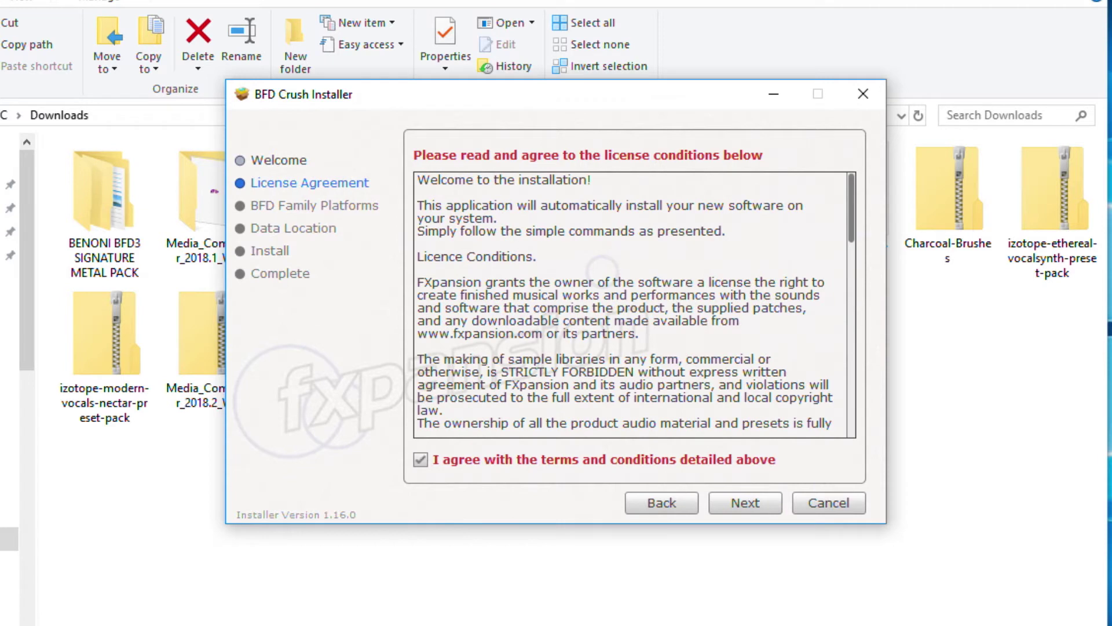
left_click(745, 502)
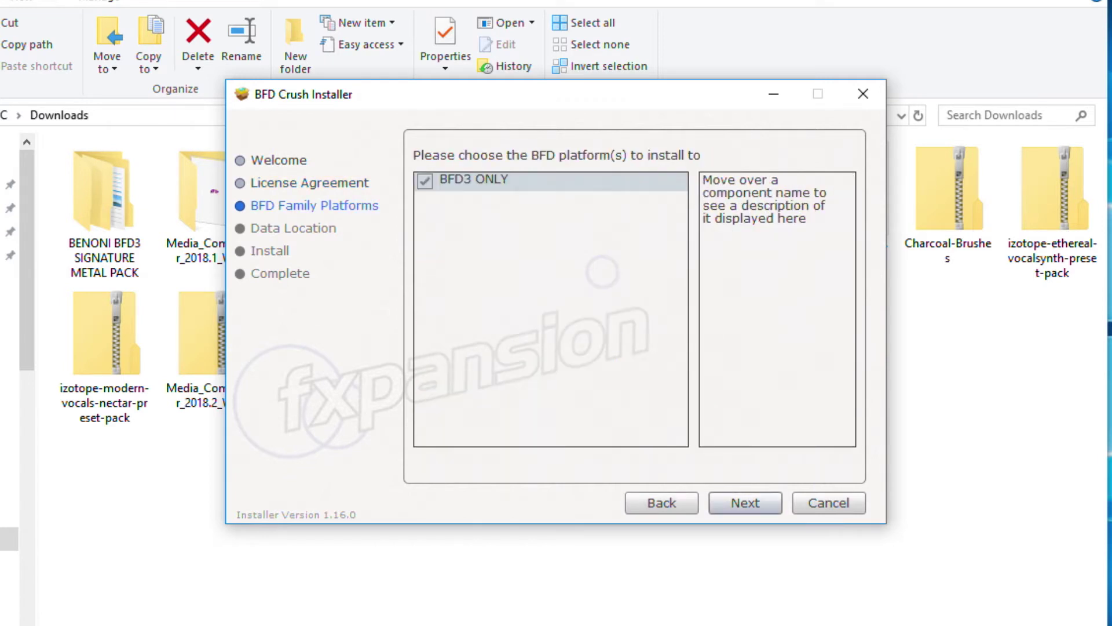
left_click(745, 503)
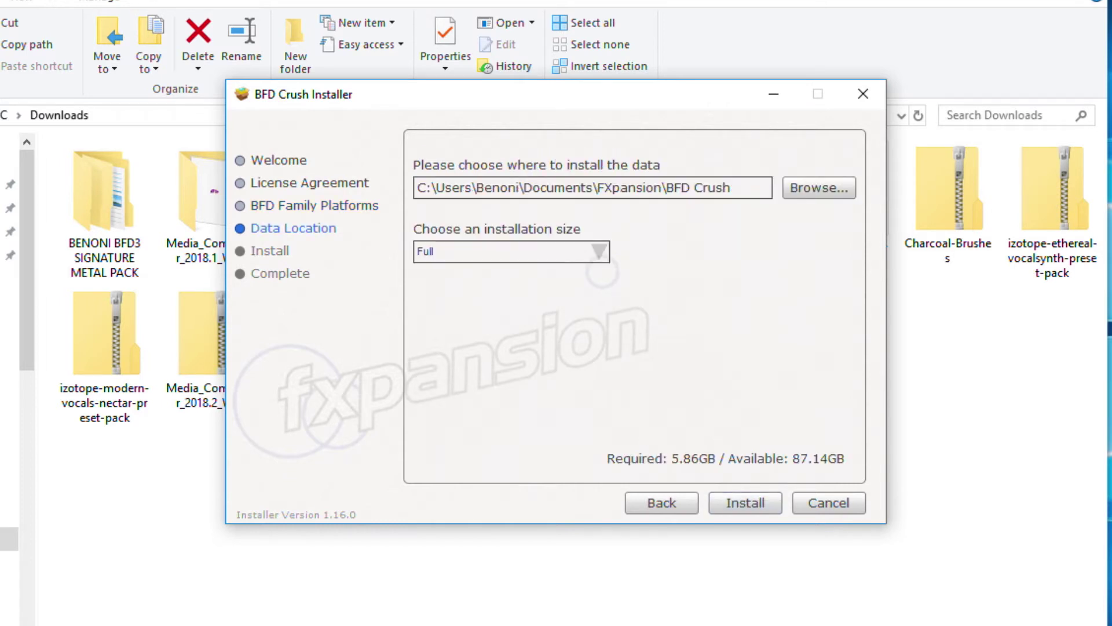
Set the data install location to F:\FXpansion\BFD Drum Library\BFD Crush
left_click(820, 187)
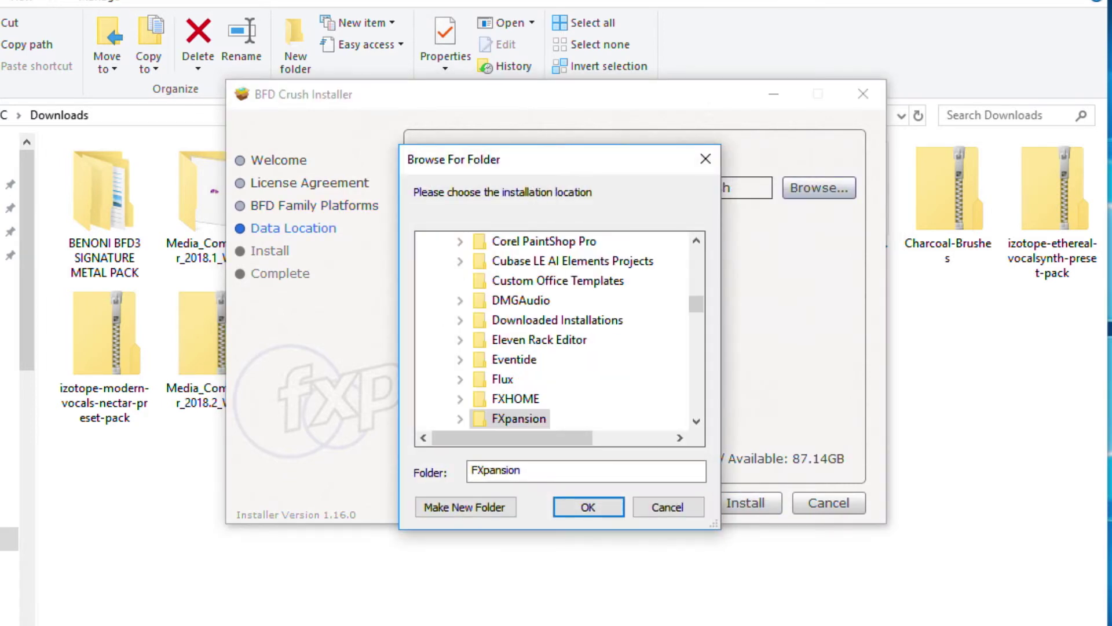
left_click_drag(696, 265, 697, 366)
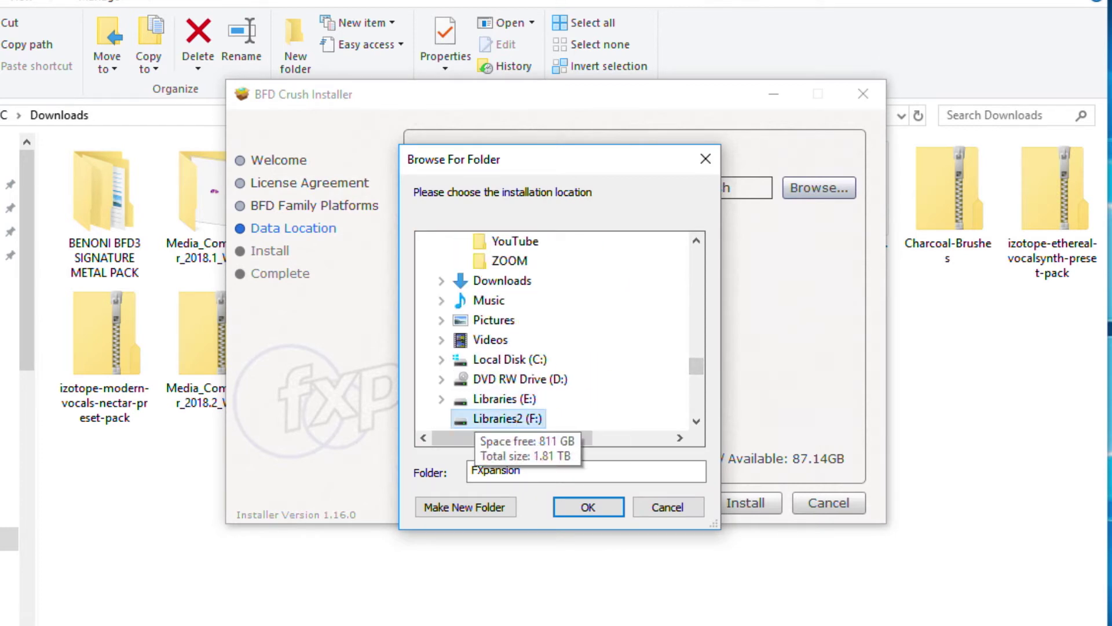
left_click(508, 419)
left_click(519, 320)
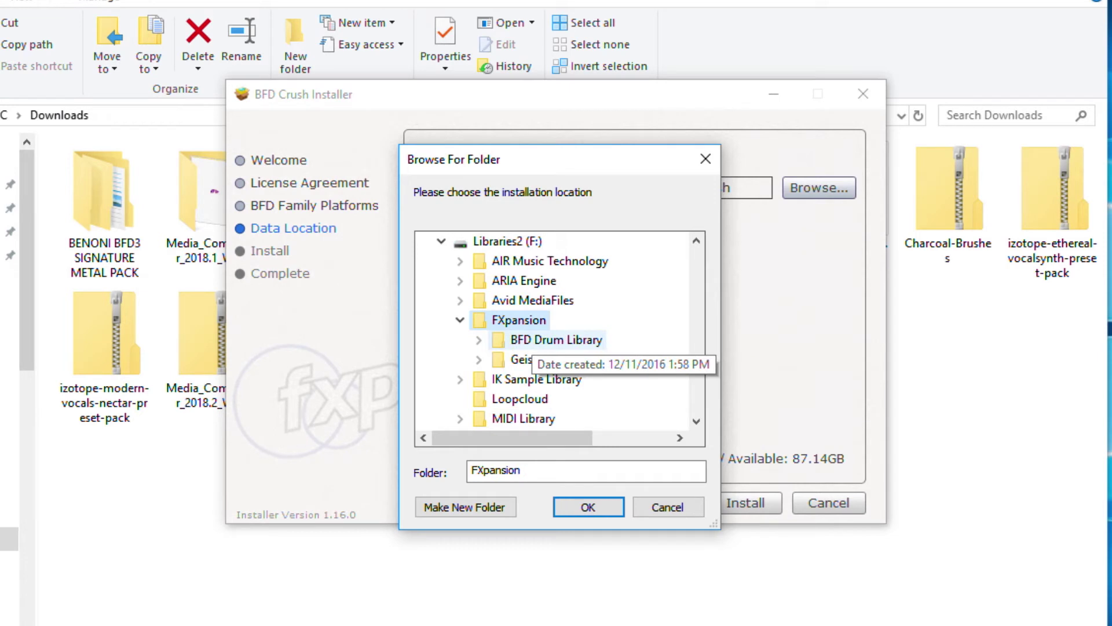
left_click(556, 340)
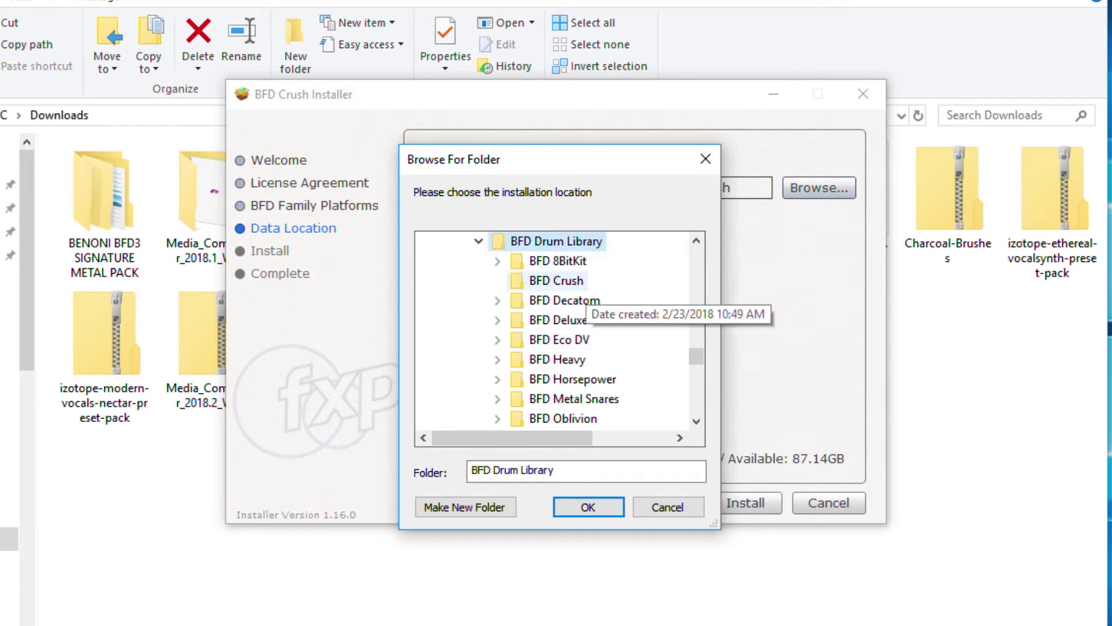
left_click(559, 281)
left_click(589, 507)
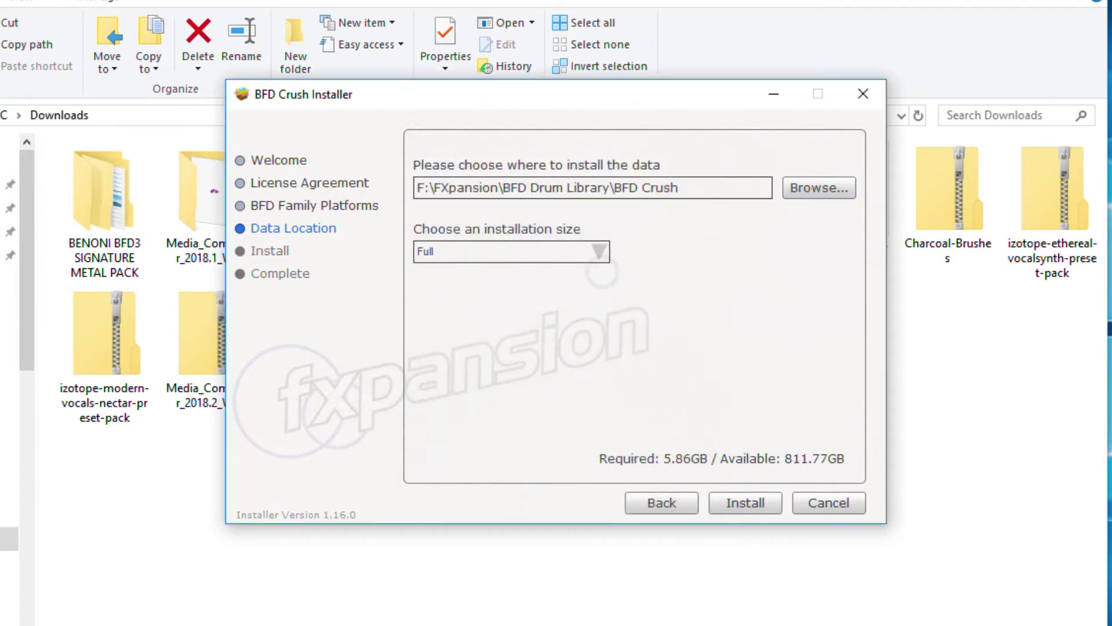
Install BFD Crush with the Full installation size and close the installer when it completes
left_click(598, 251)
left_click(580, 272)
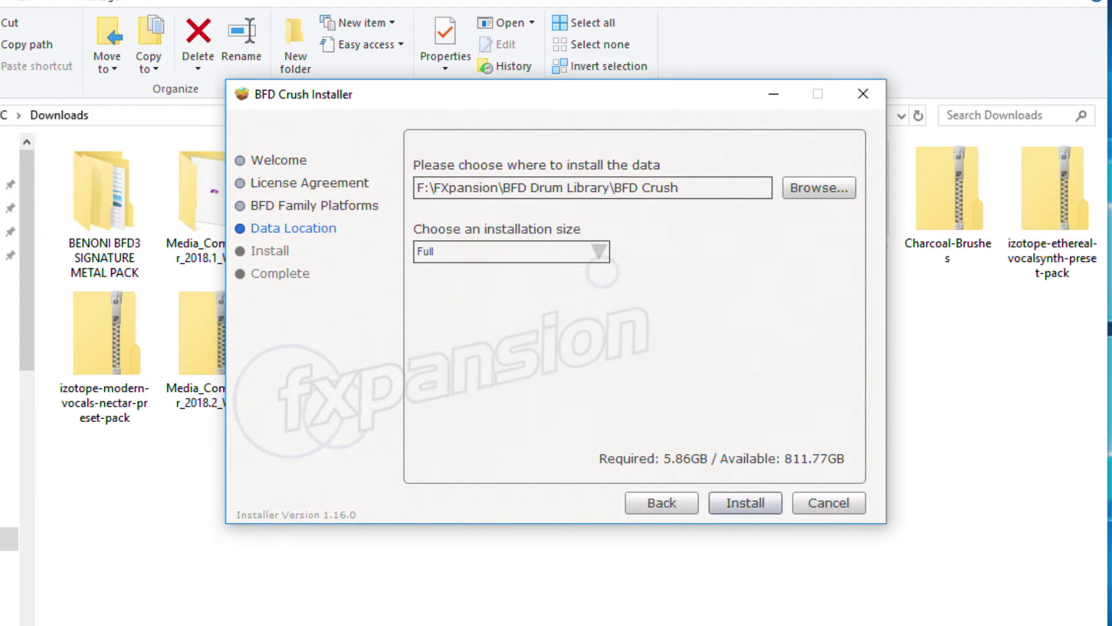
left_click(745, 502)
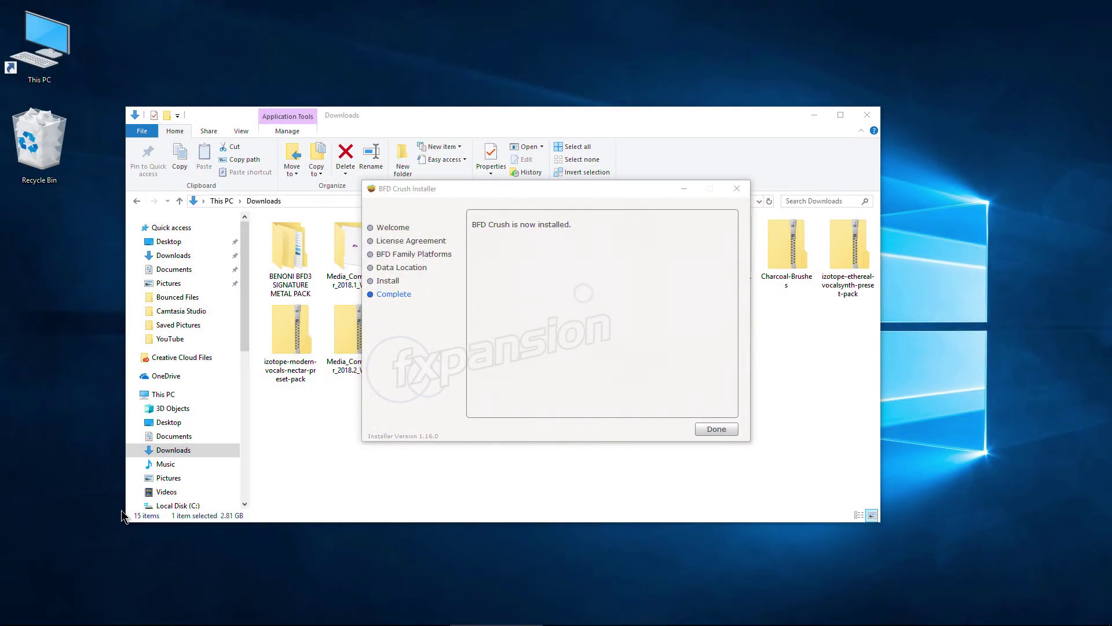
key("Return")
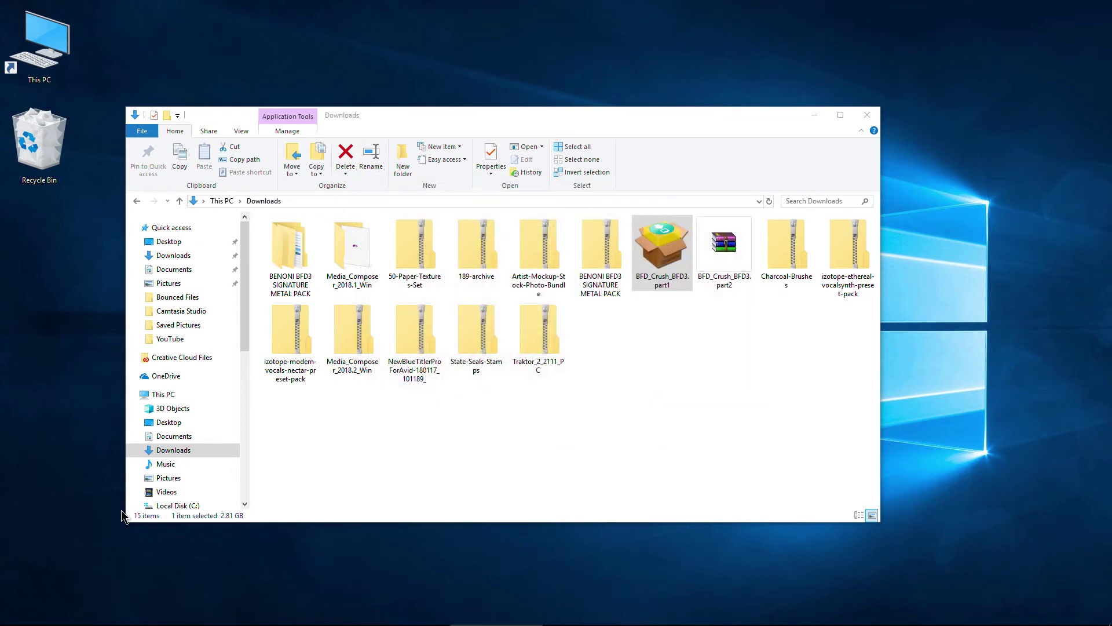
In the BFD Drum Library folder on Libraries2 (F:), open the BFD Crush folder and inspect its Audio subfolder
left_click(318, 614)
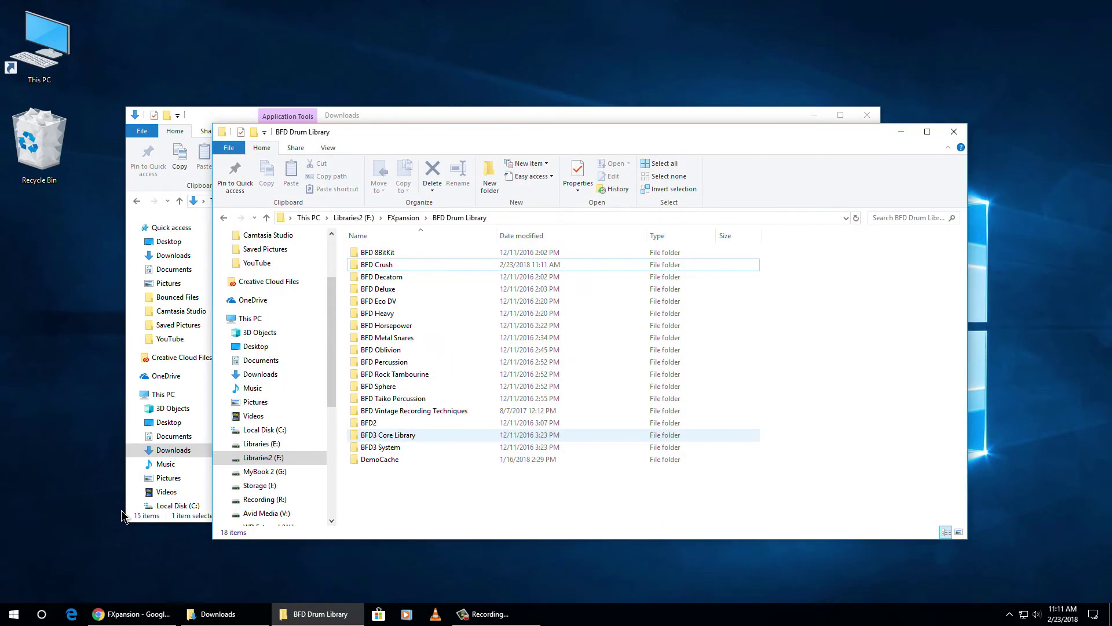
key("Down")
key("Down")
key("Down")
key("Up")
key("Up")
key("Up")
key("Return")
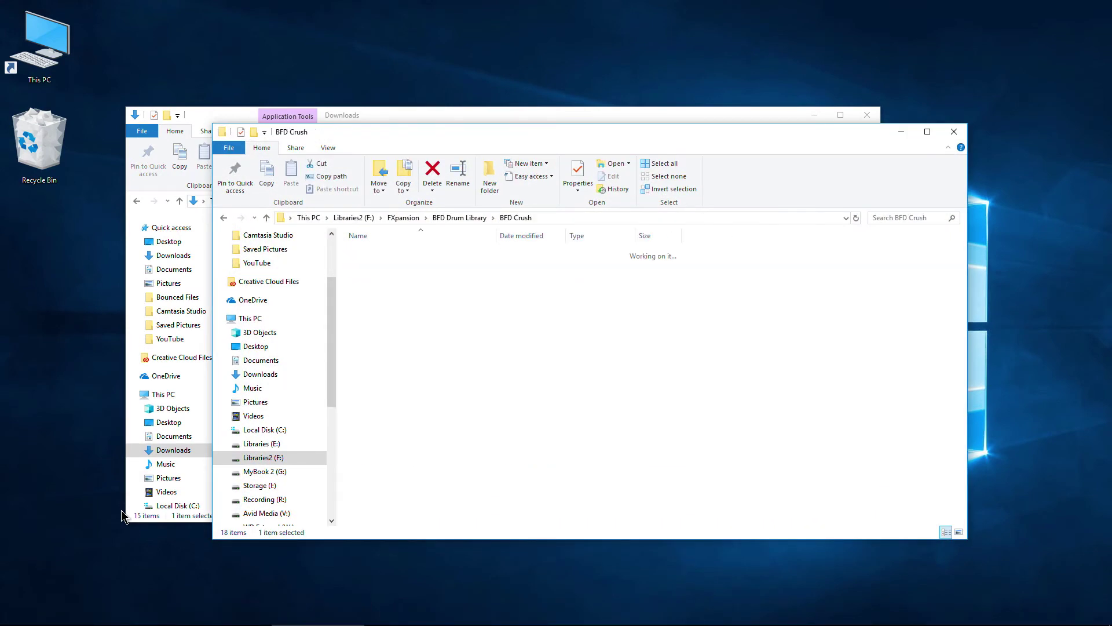
key("Down")
key("Return")
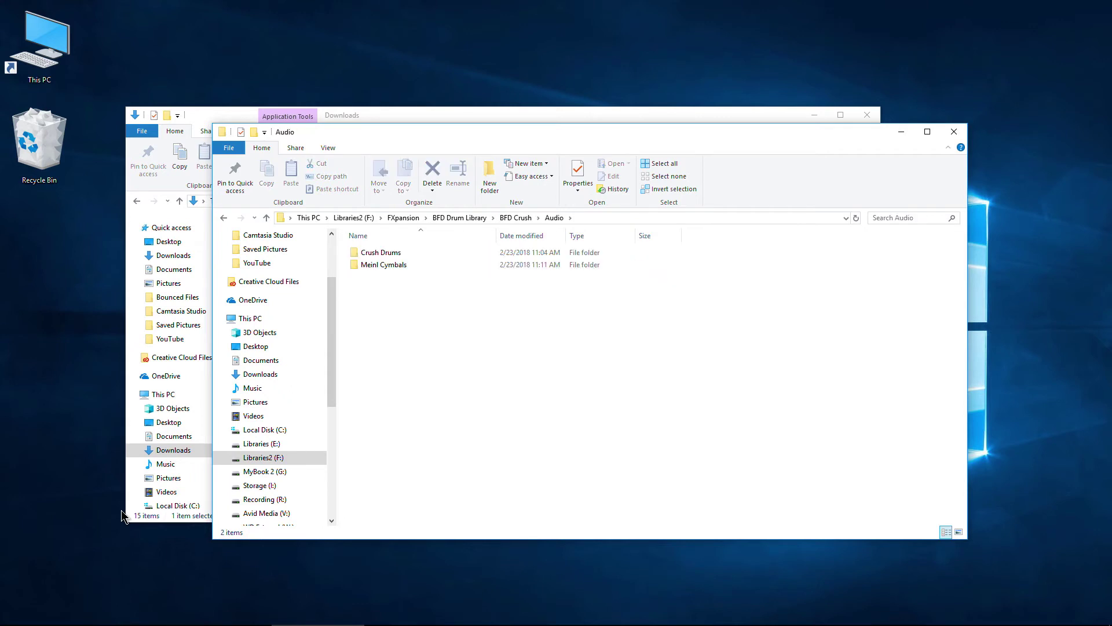
Look into the Grooves subfolder of BFD Crush and go back up to the BFD Drum Library folder
key("BackSpace")
key("Down")
key("Return")
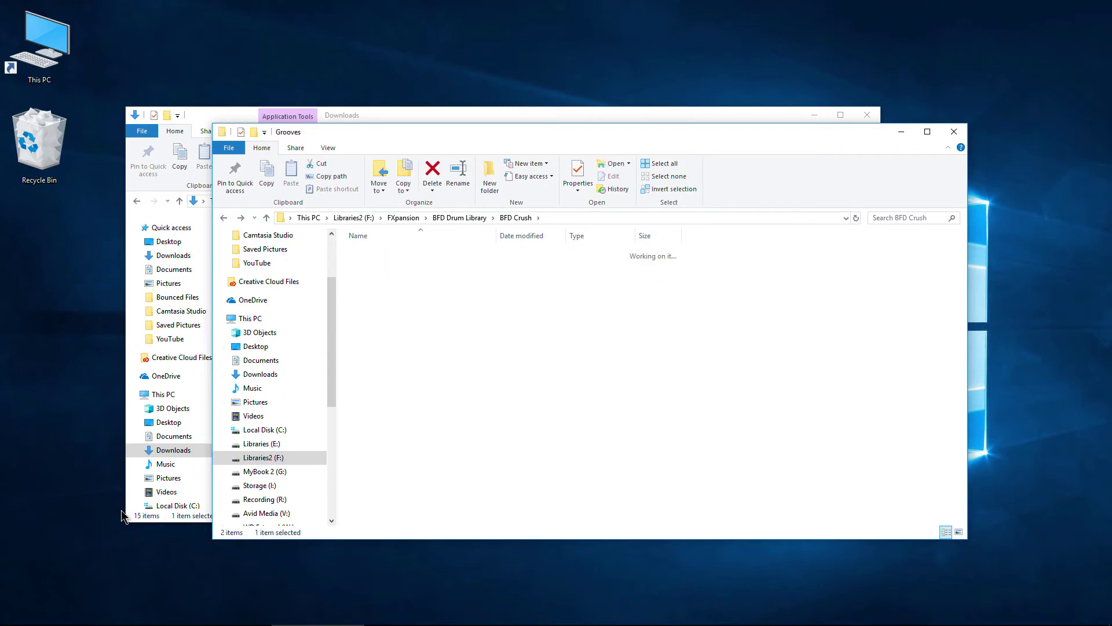
key("BackSpace")
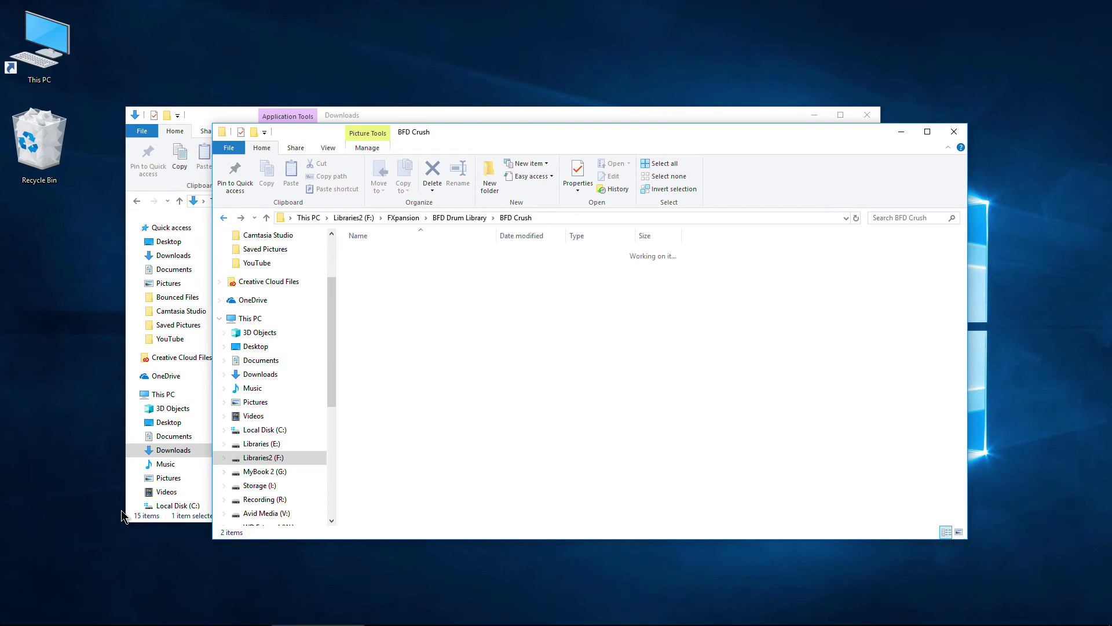
key("BackSpace")
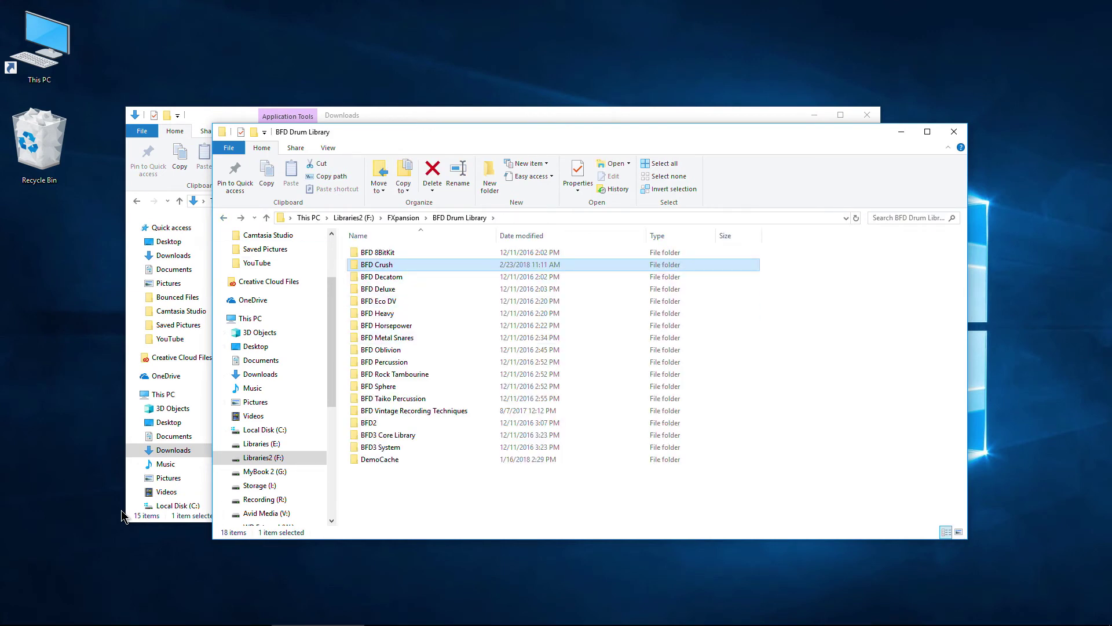
Check the size of the BFD Crush folder in its properties, and close both File Explorer windows
key("shift+F10")
key("Up")
key("Up")
key("Up")
key("Down")
key("Down")
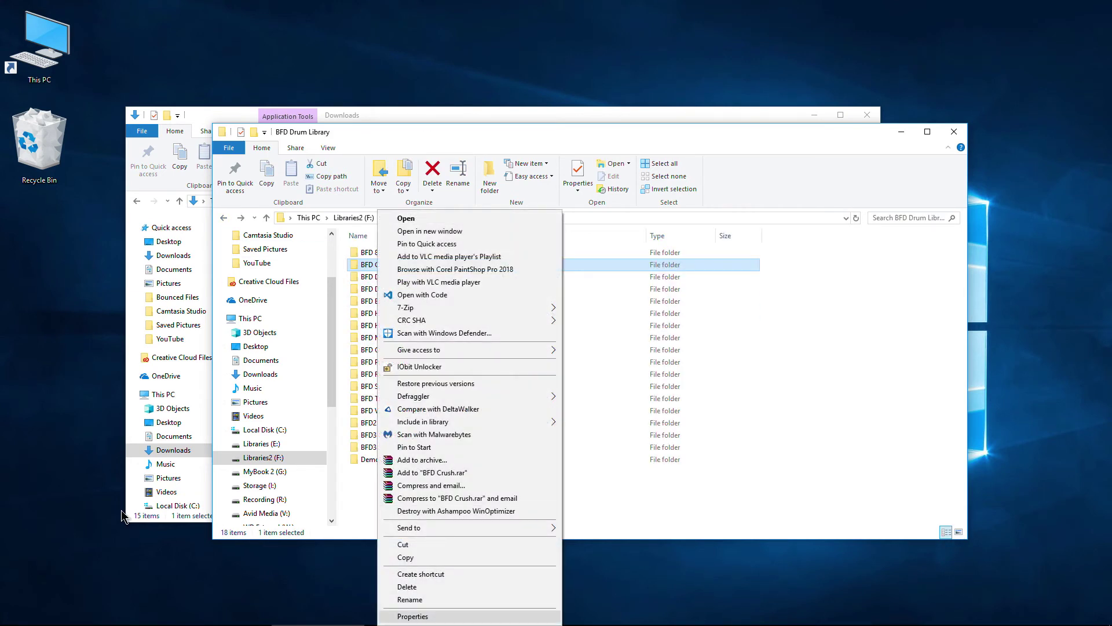
key("Return")
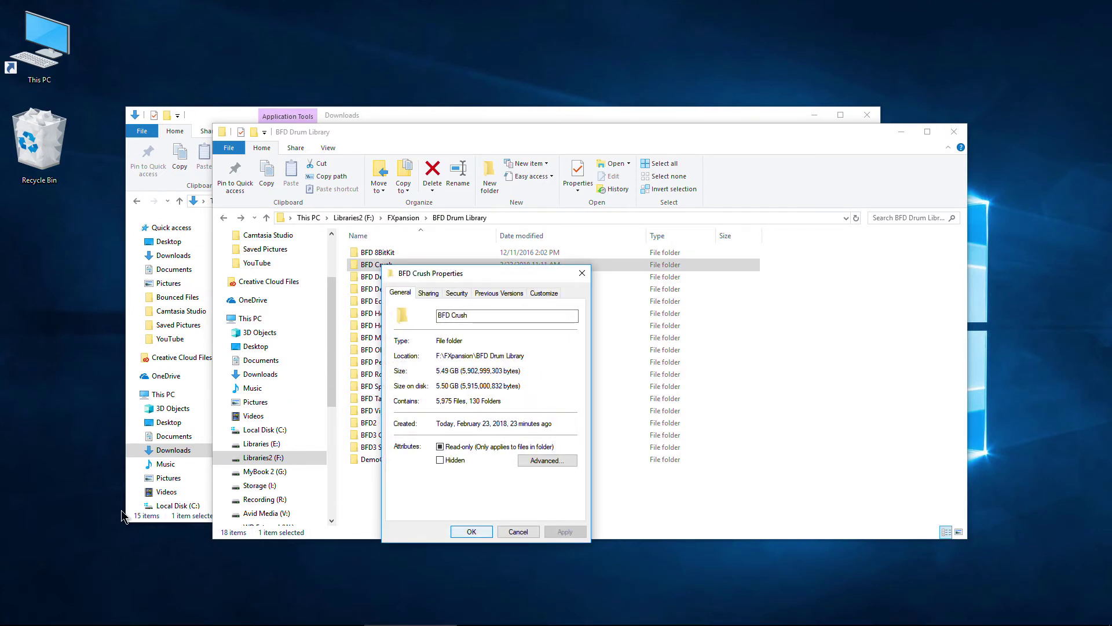
key("Escape")
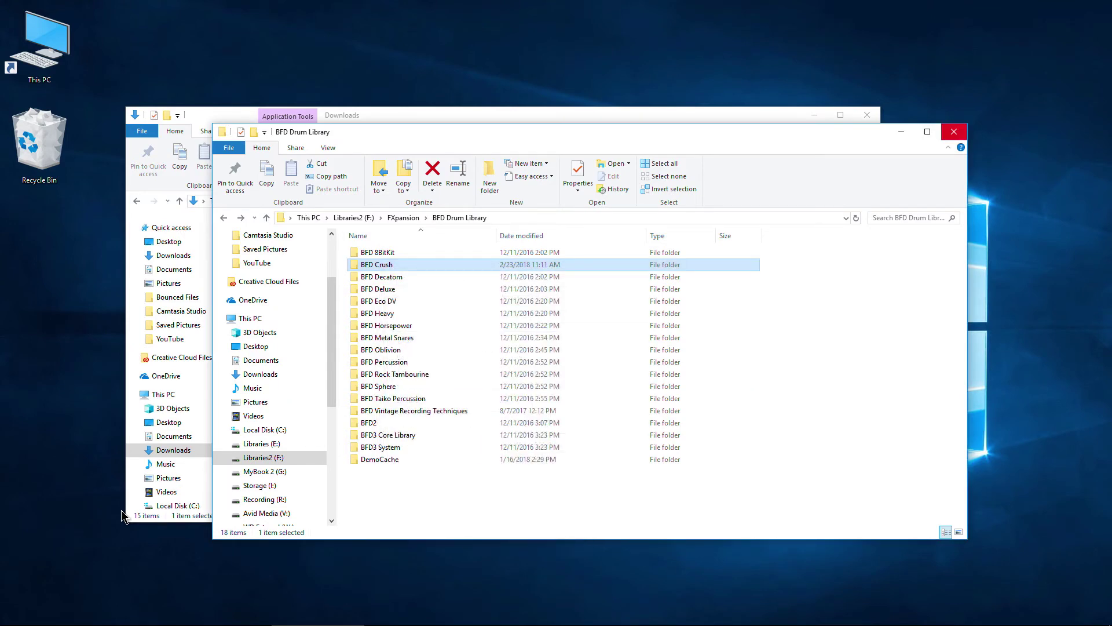
left_click(955, 132)
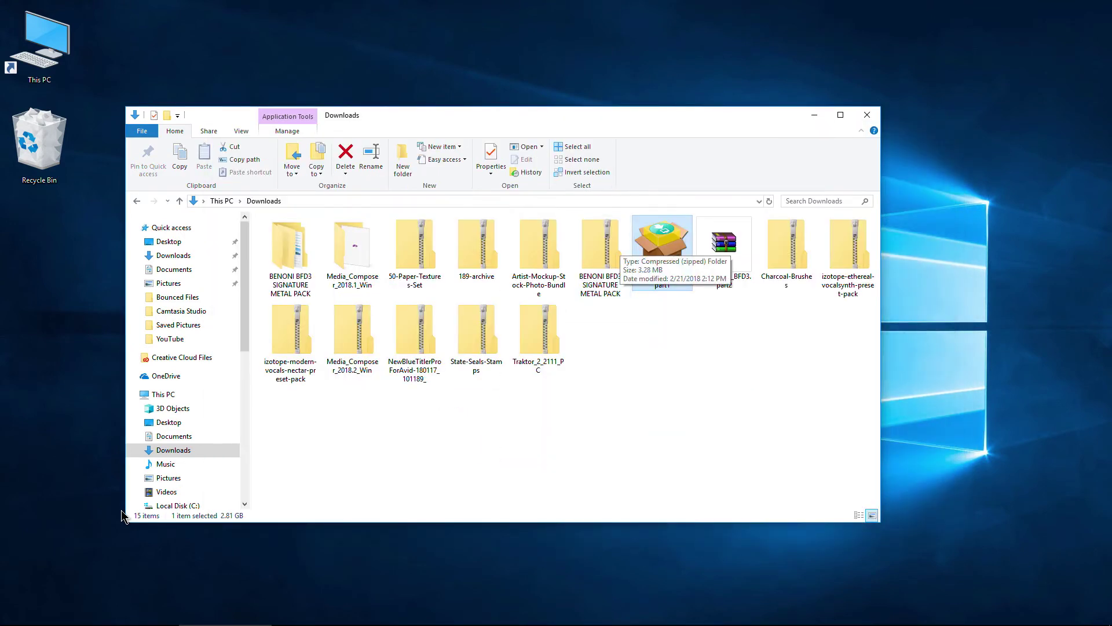
key("alt+F4")
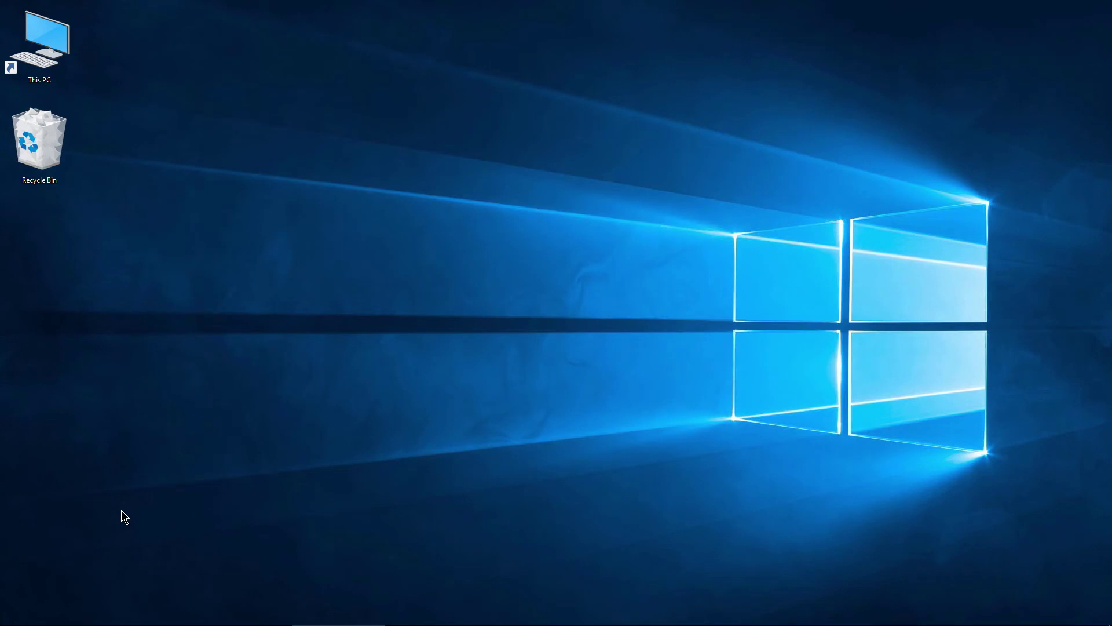
Launch BFD3 and let it scan the newly installed content
key("super")
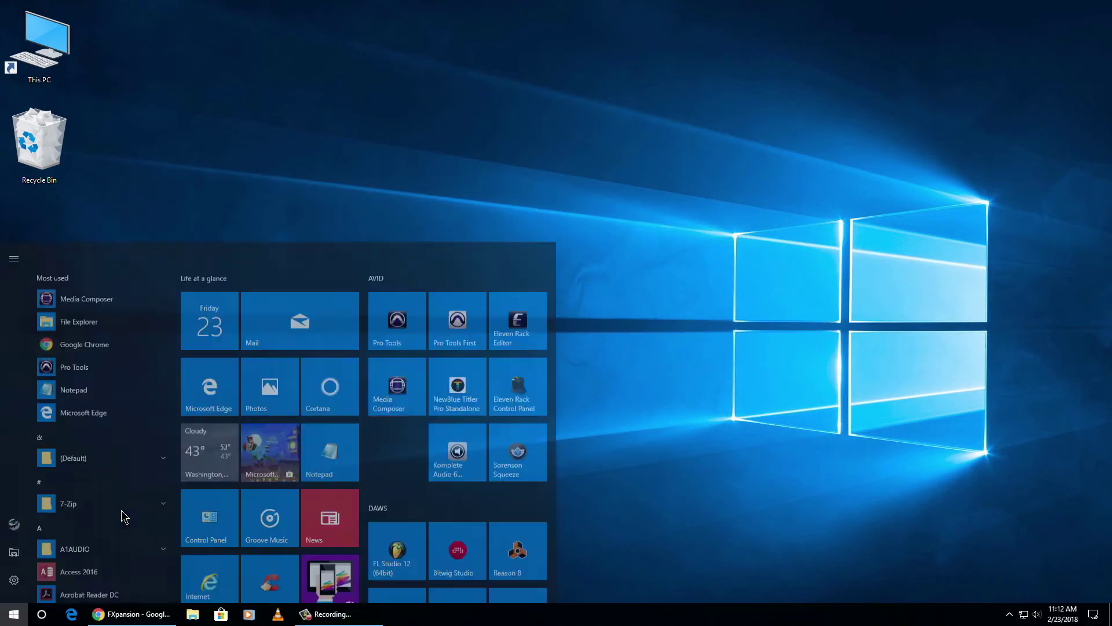
type("bfd")
key("Return")
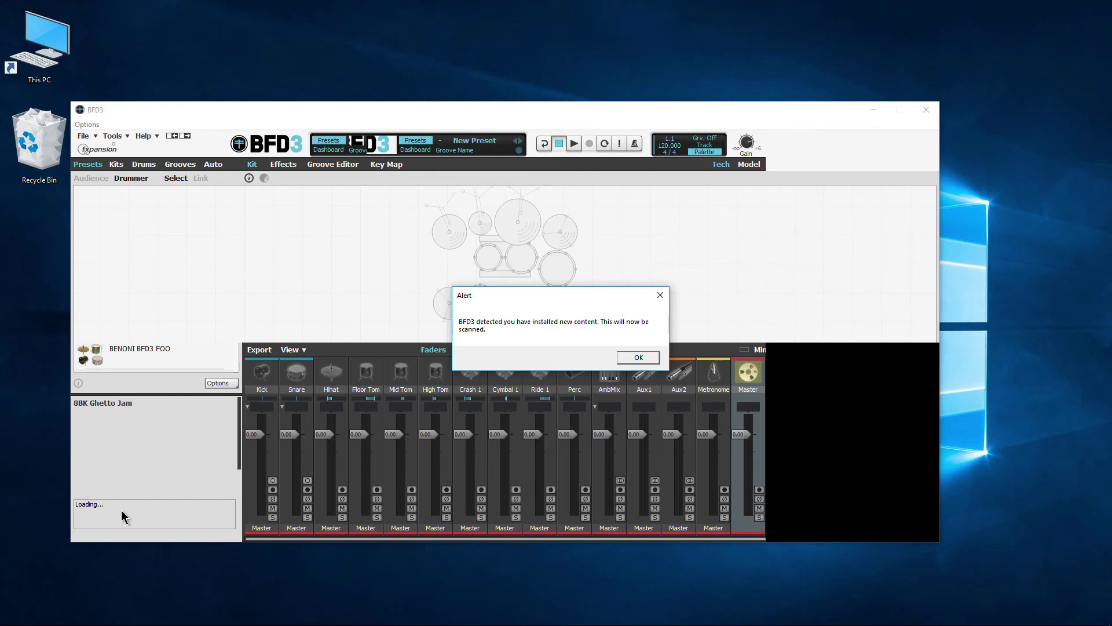
key("Return")
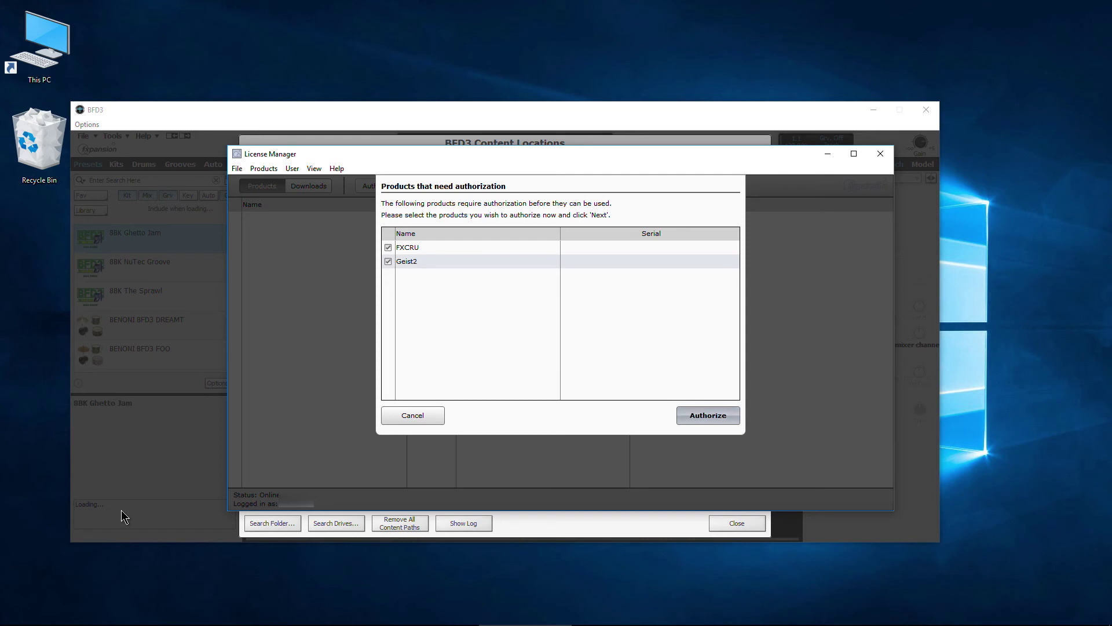
Authorize FXCRU without Geist2 in the License Manager, close it and acknowledge the content setup alert in BFD3
key("space")
key("Return")
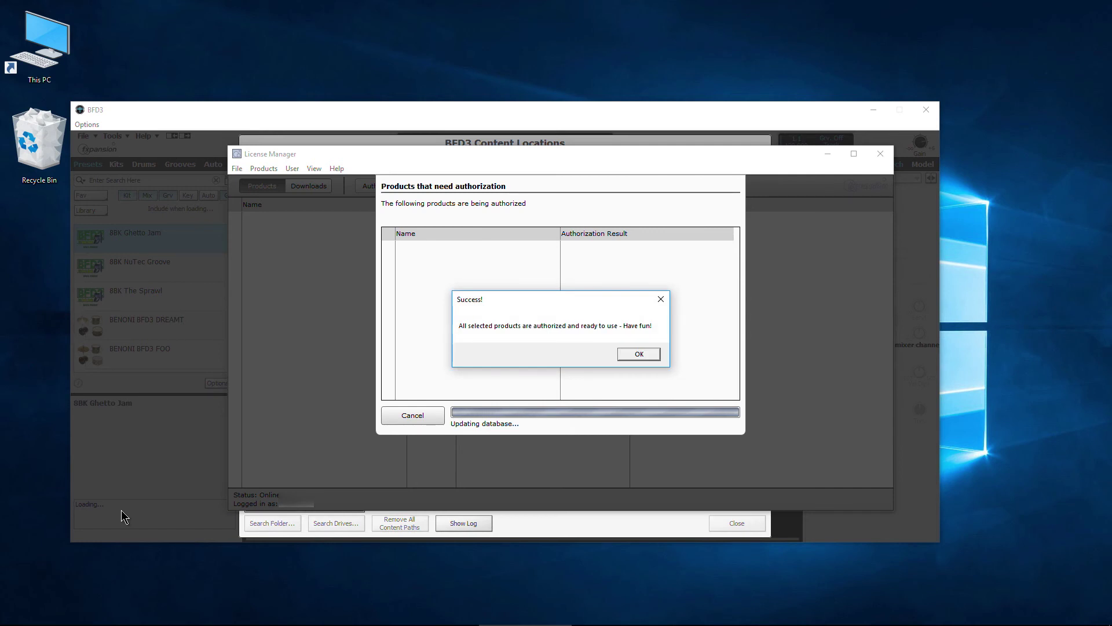
key("Return")
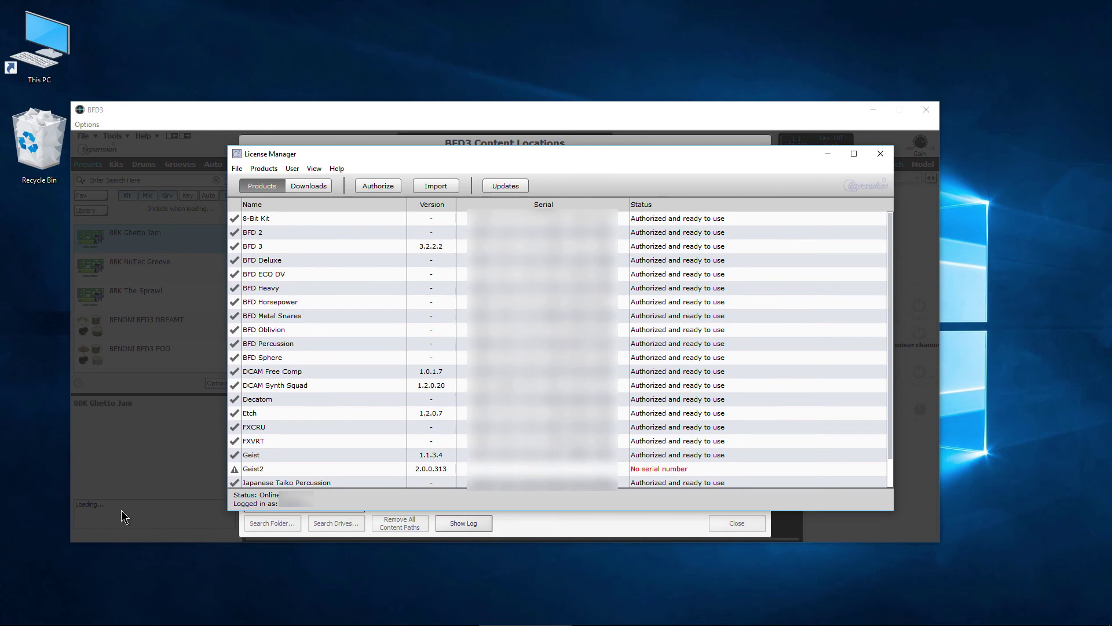
left_click(881, 153)
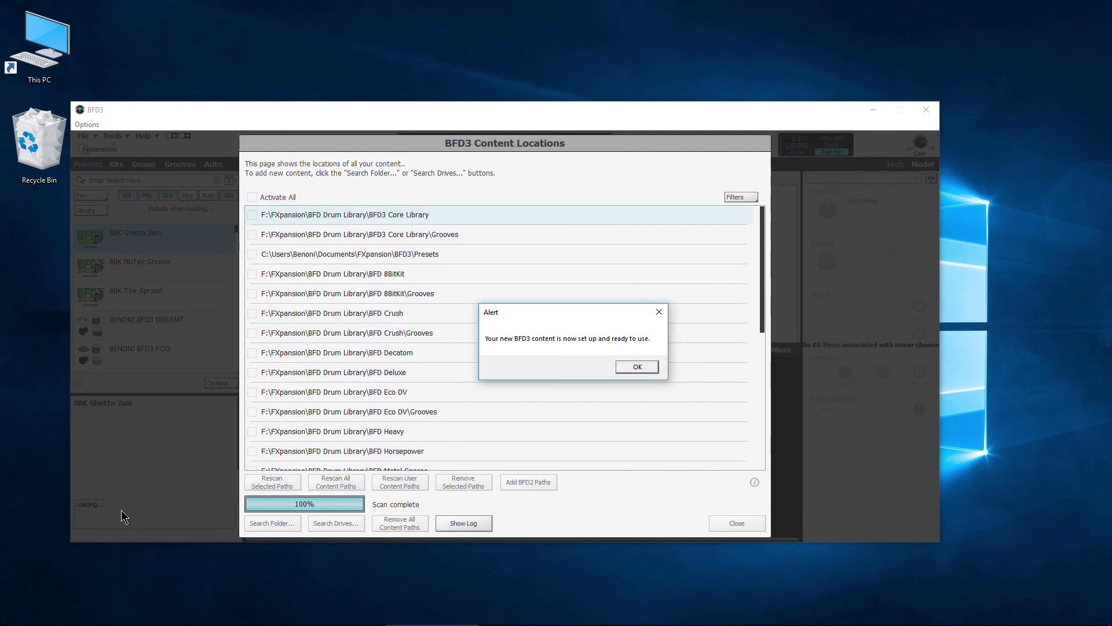
key("Return")
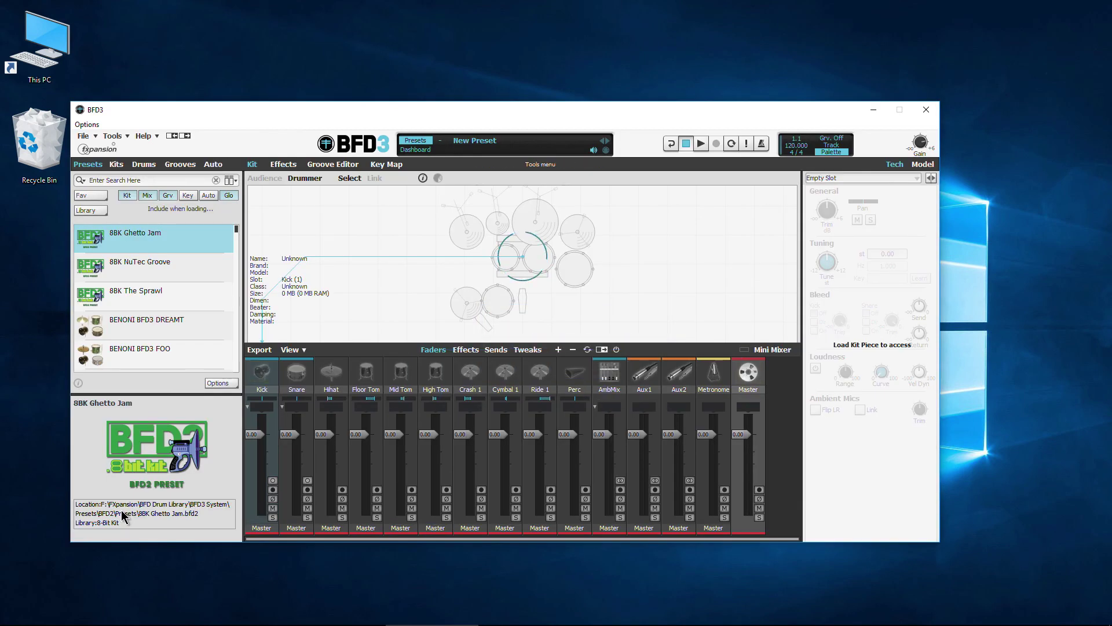
Check the BFD Crush paths and content authorization in BFD3 Content Locations, and close the panel
left_click(113, 136)
left_click(145, 157)
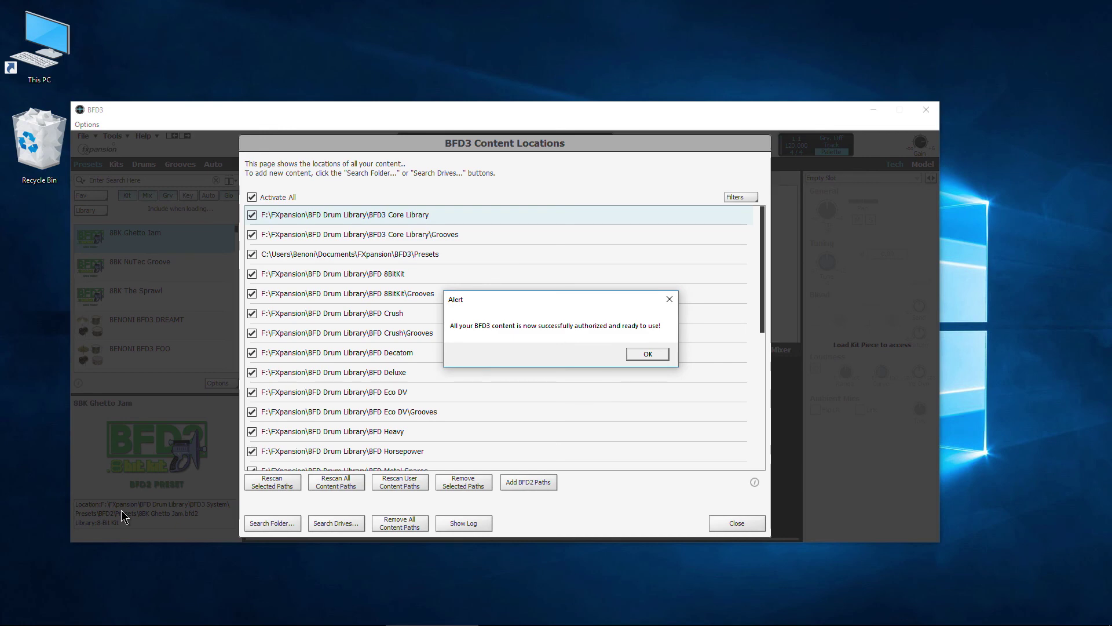
key("Return")
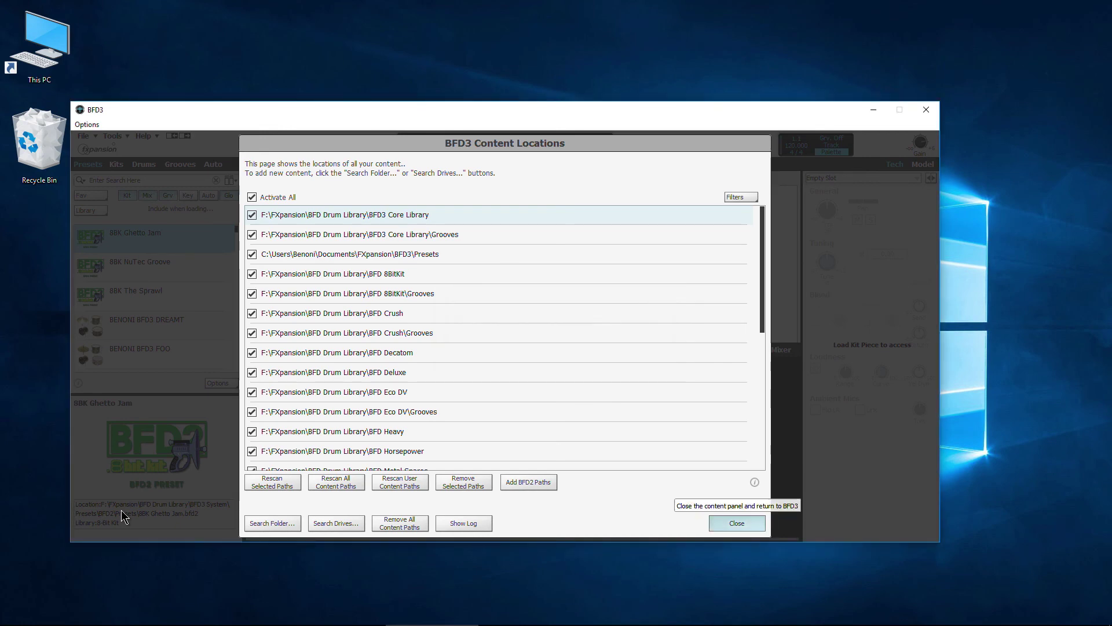
key("Return")
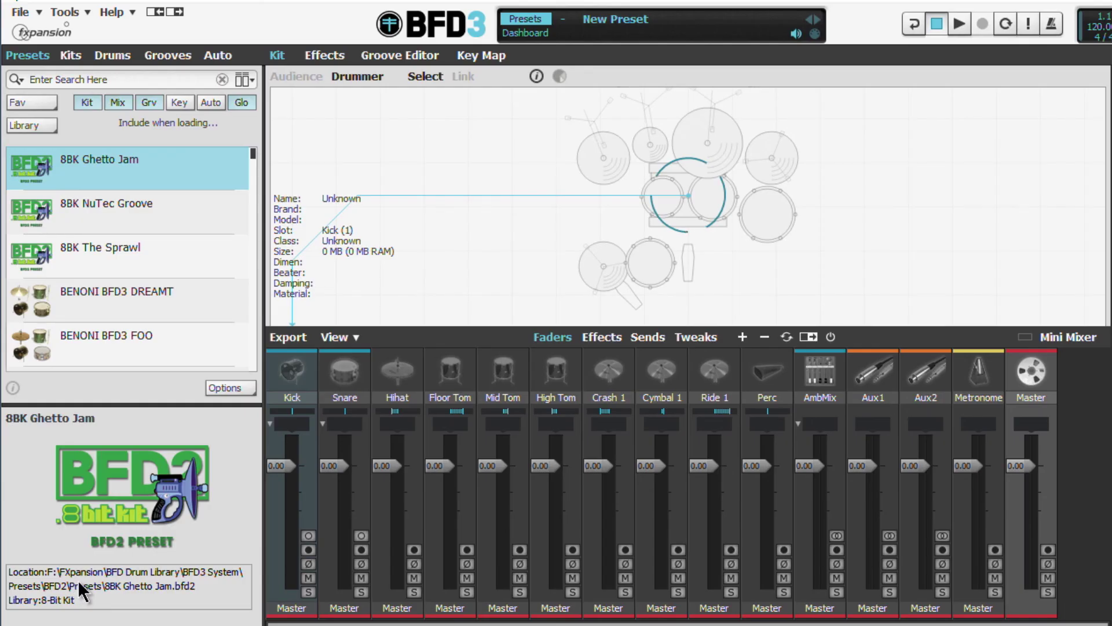
Filter the BFD3 preset list by the BFD Crush library
scroll(121, 511, "down", 4)
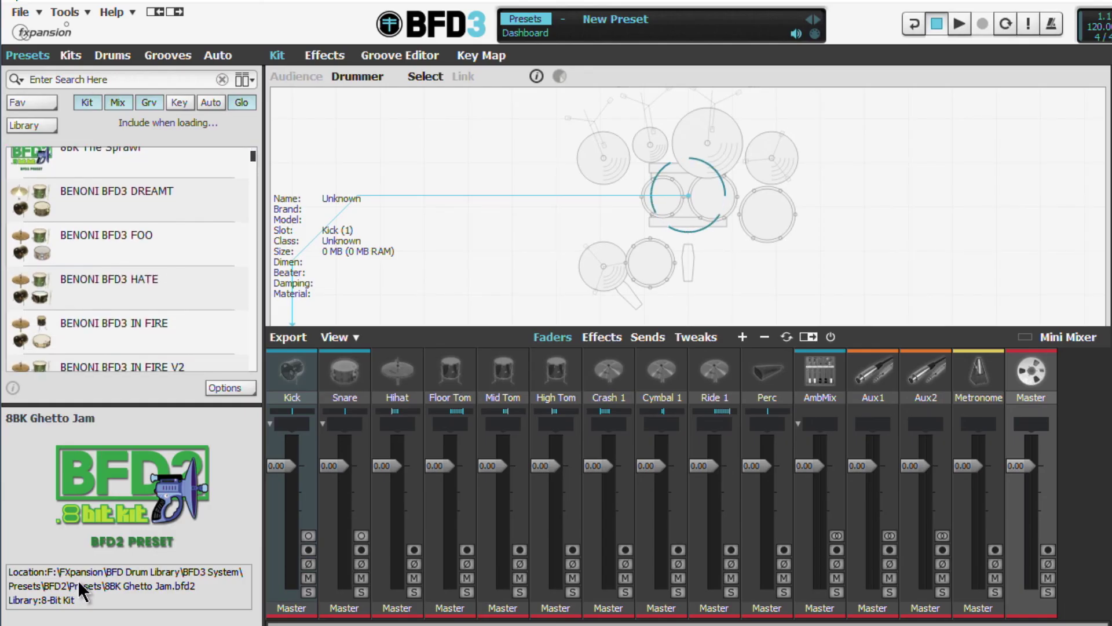
scroll(128, 259, "down", 5)
scroll(127, 259, "up", 10)
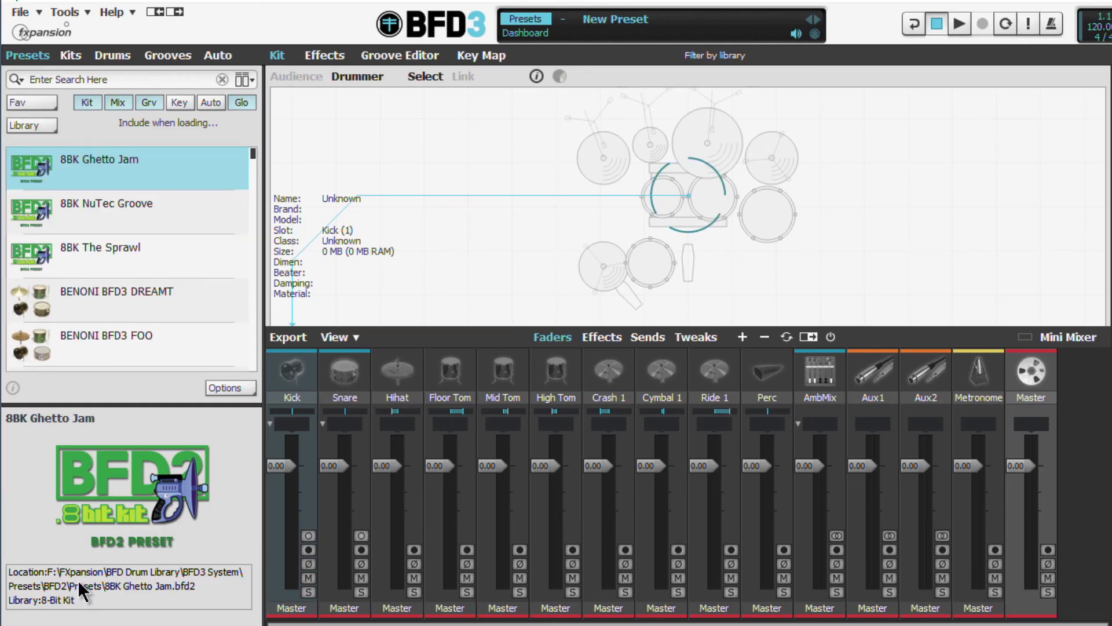
left_click(32, 125)
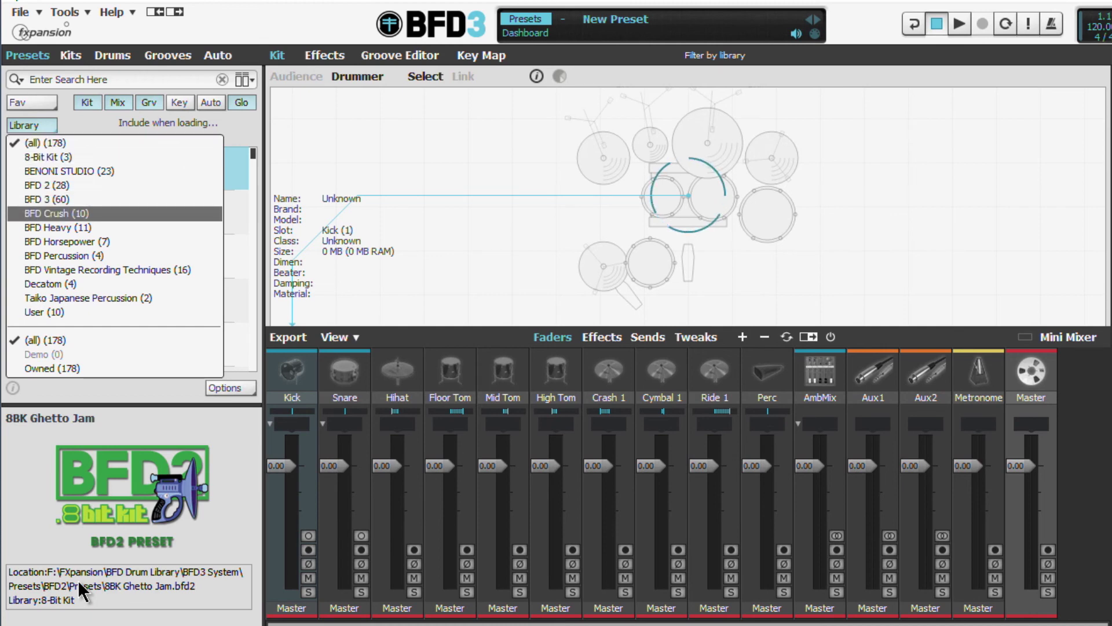
key("Return")
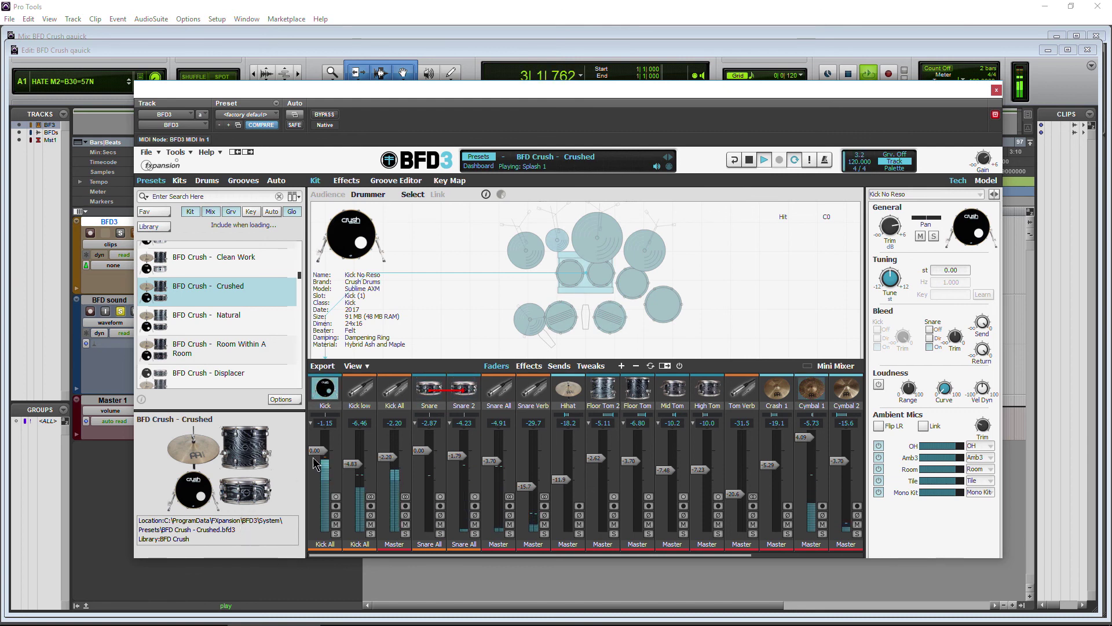
In the BFD3 plug-in in Pro Tools, select the first Snare kit piece of the BFD Crush - Crushed preset
left_click(440, 390)
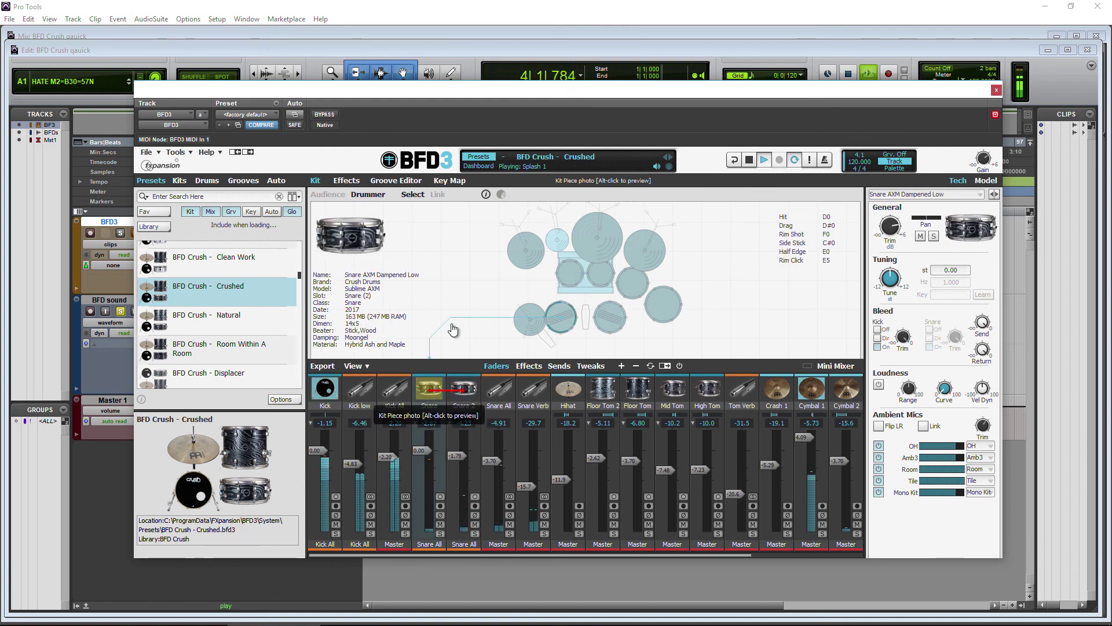